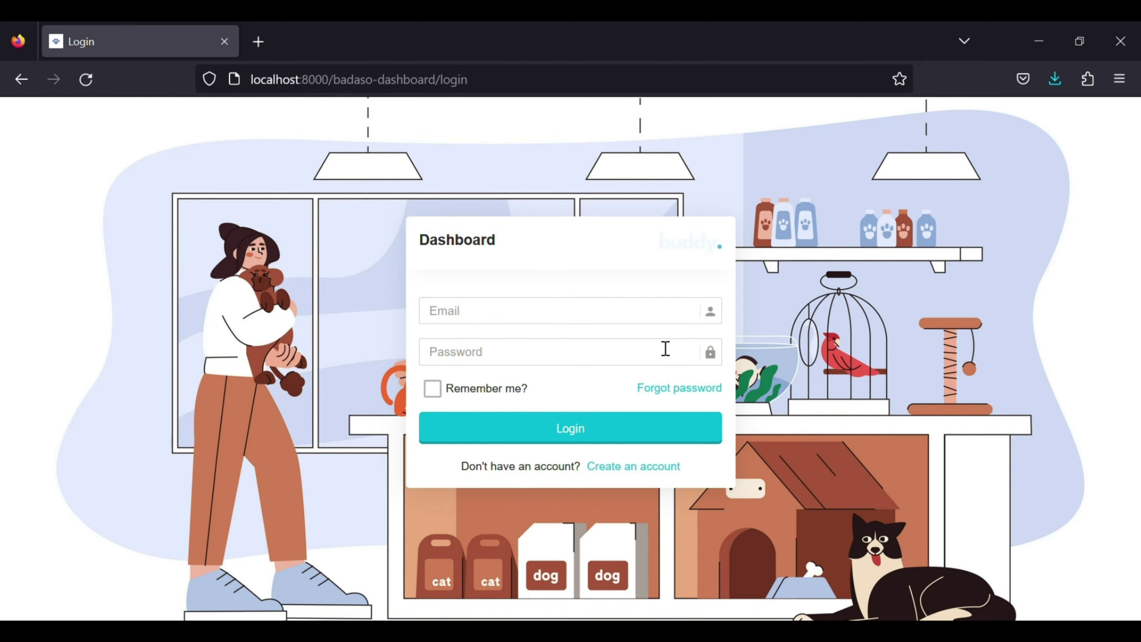
Sign in to the Buddy dashboard with the administrator e-mail and password.
{"action": "left_click", "coordinate": [630, 321]}
{"action": "type", "text": "admin@admin.com"}
{"action": "key", "text": "Tab"}
{"action": "type", "text": "admin"}
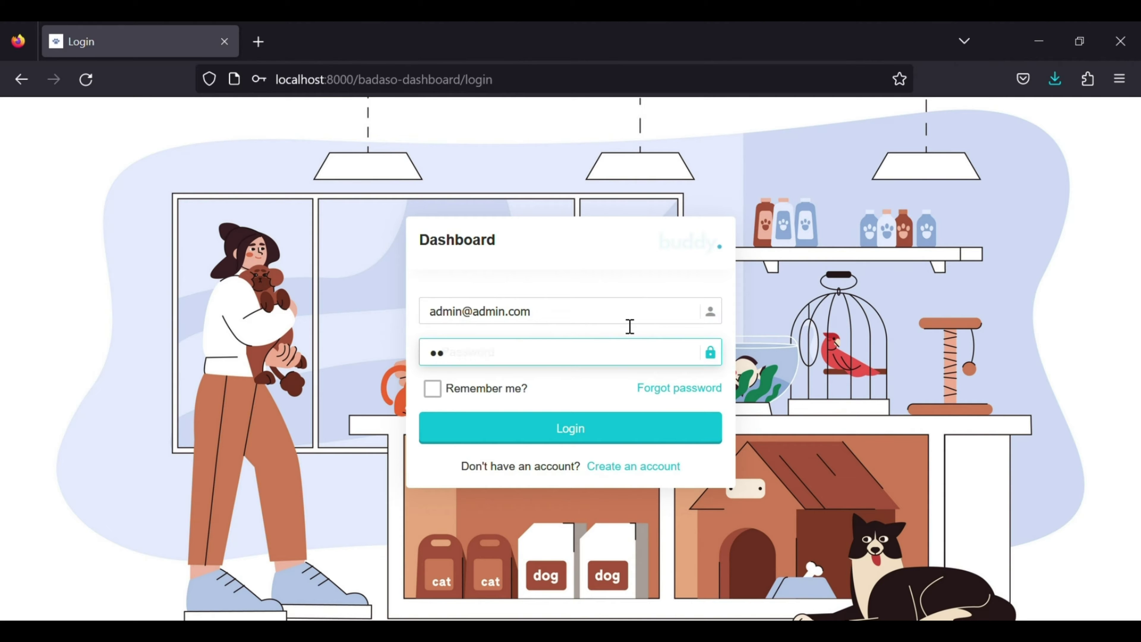
{"action": "left_click", "coordinate": [609, 432]}
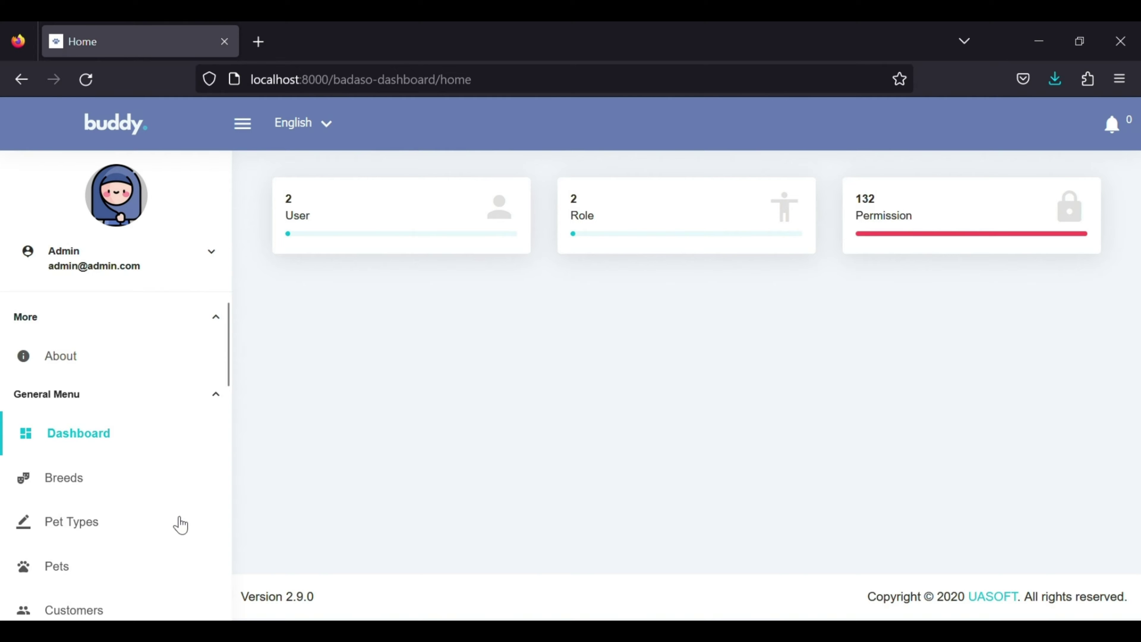
Scroll down the sidebar to reach the Database Management entry.
{"action": "scroll", "coordinate": [146, 530], "scroll_direction": "down", "scroll_amount": 2}
{"action": "scroll", "coordinate": [147, 532], "scroll_direction": "down", "scroll_amount": 2}
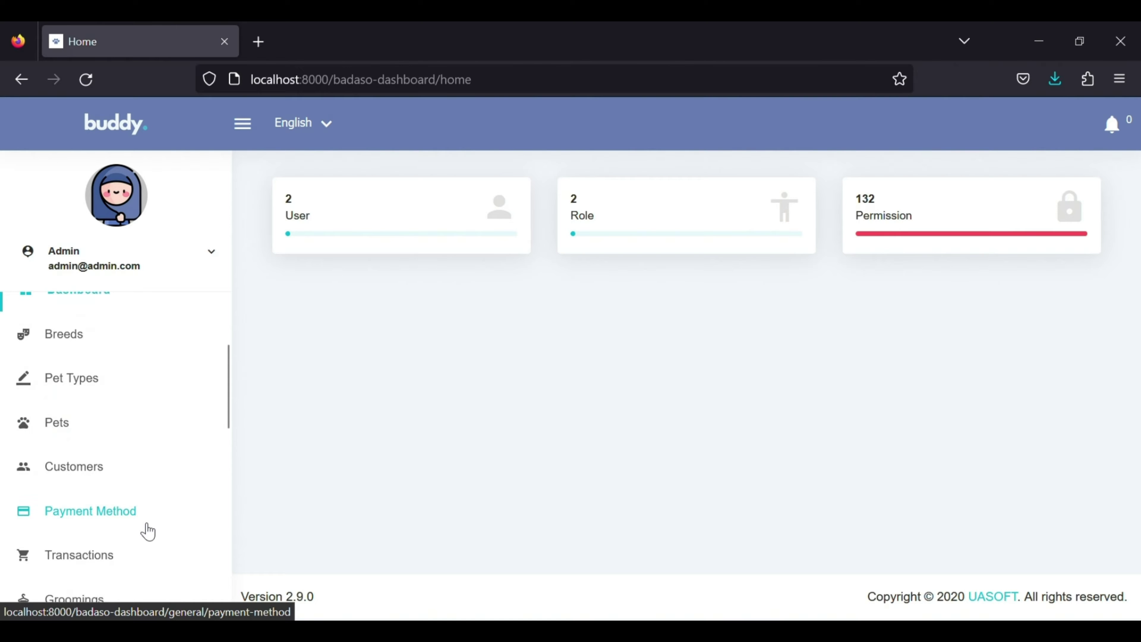
{"action": "scroll", "coordinate": [147, 532], "scroll_direction": "down", "scroll_amount": 5}
{"action": "scroll", "coordinate": [148, 534], "scroll_direction": "down", "scroll_amount": 3}
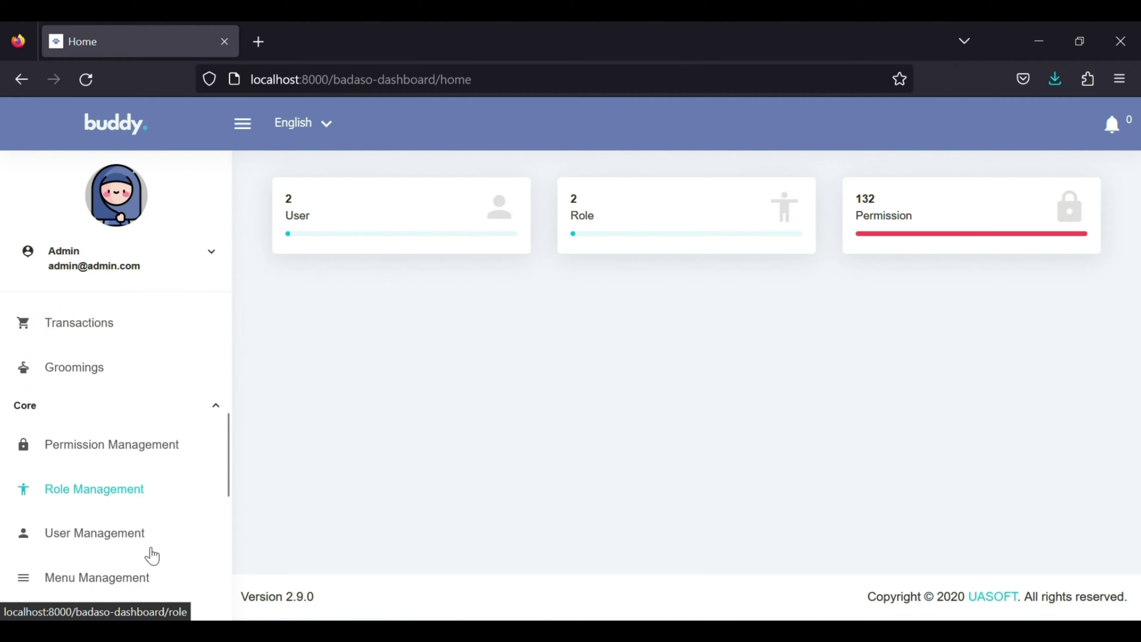
Look over the seven pet-shop tables on the Database and CRUD Management pages.
{"action": "left_click", "coordinate": [135, 579]}
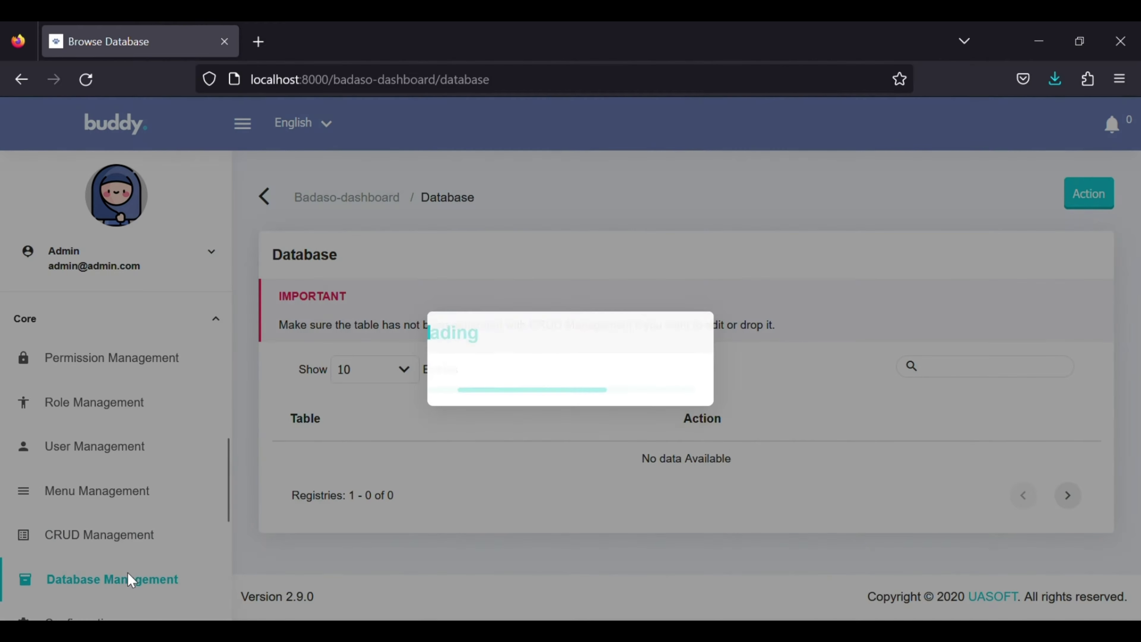
{"action": "scroll", "coordinate": [260, 525], "scroll_direction": "down", "scroll_amount": 6}
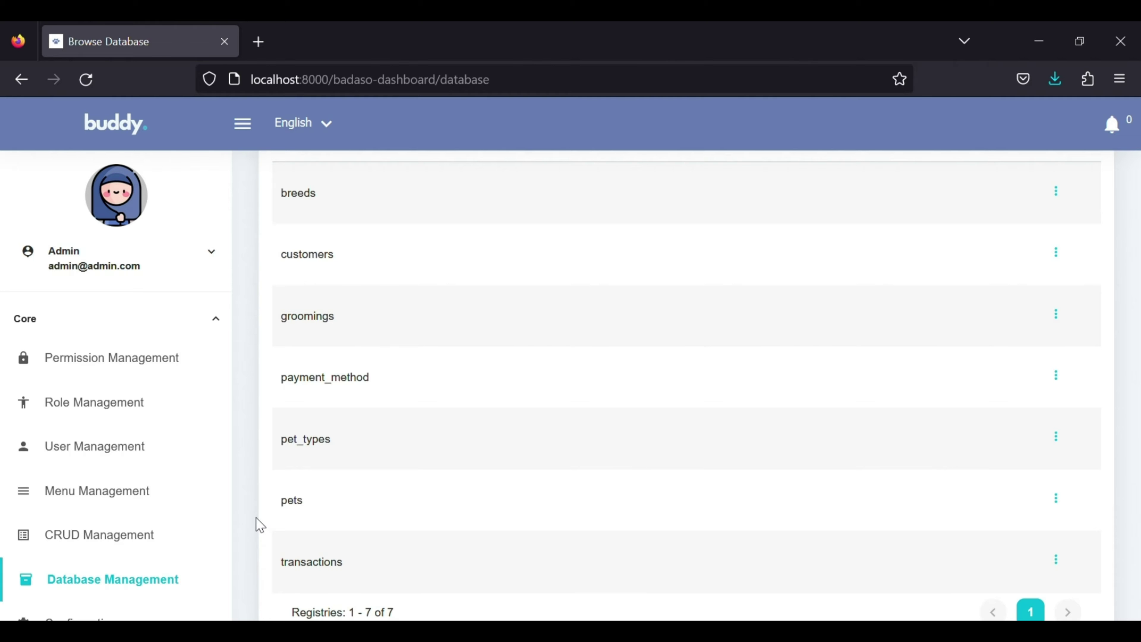
{"action": "left_click", "coordinate": [131, 555]}
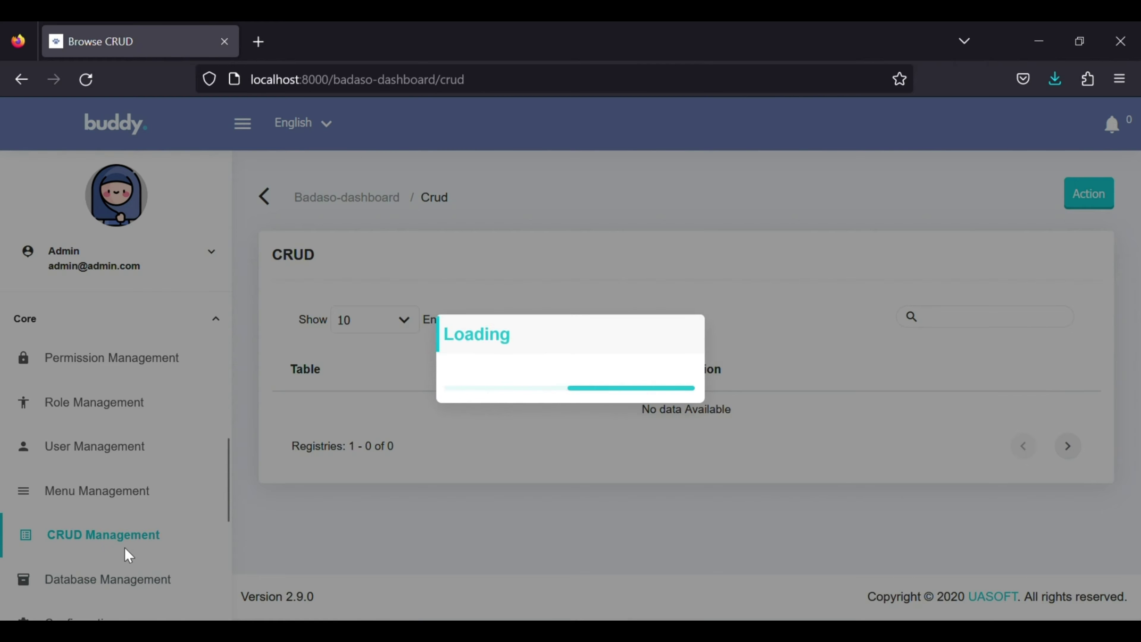
{"action": "scroll", "coordinate": [305, 525], "scroll_direction": "down", "scroll_amount": 5}
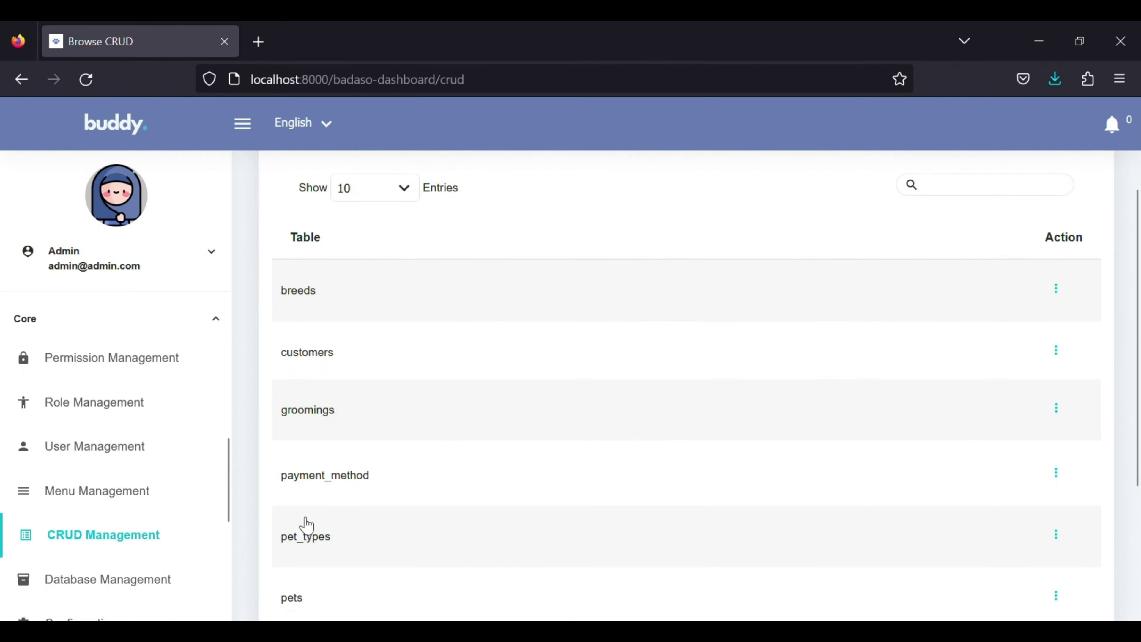
{"action": "scroll", "coordinate": [306, 525], "scroll_direction": "down", "scroll_amount": 2}
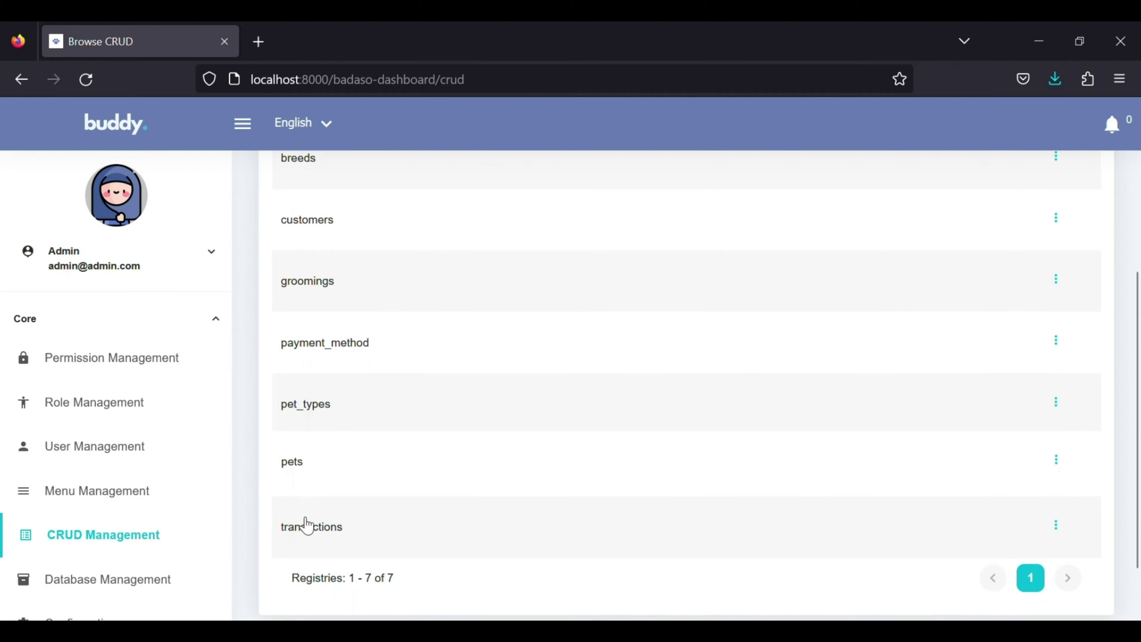
Open the Pets list, holding the single cat Haru, and its Action menu.
{"action": "scroll", "coordinate": [306, 524], "scroll_direction": "up", "scroll_amount": 3}
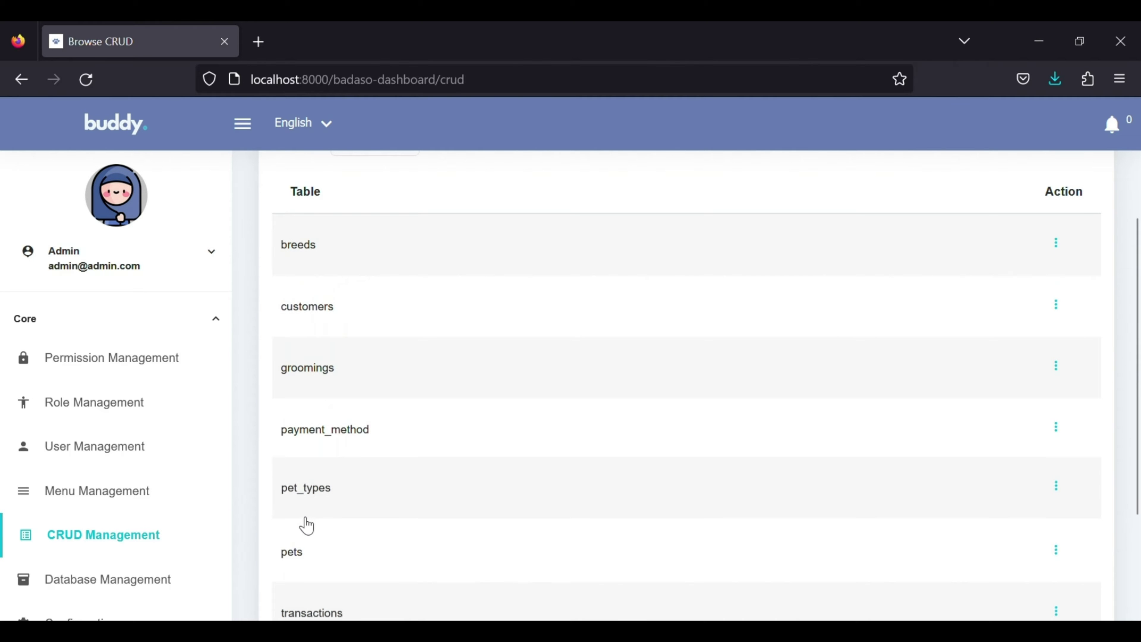
{"action": "scroll", "coordinate": [149, 454], "scroll_direction": "up", "scroll_amount": 7}
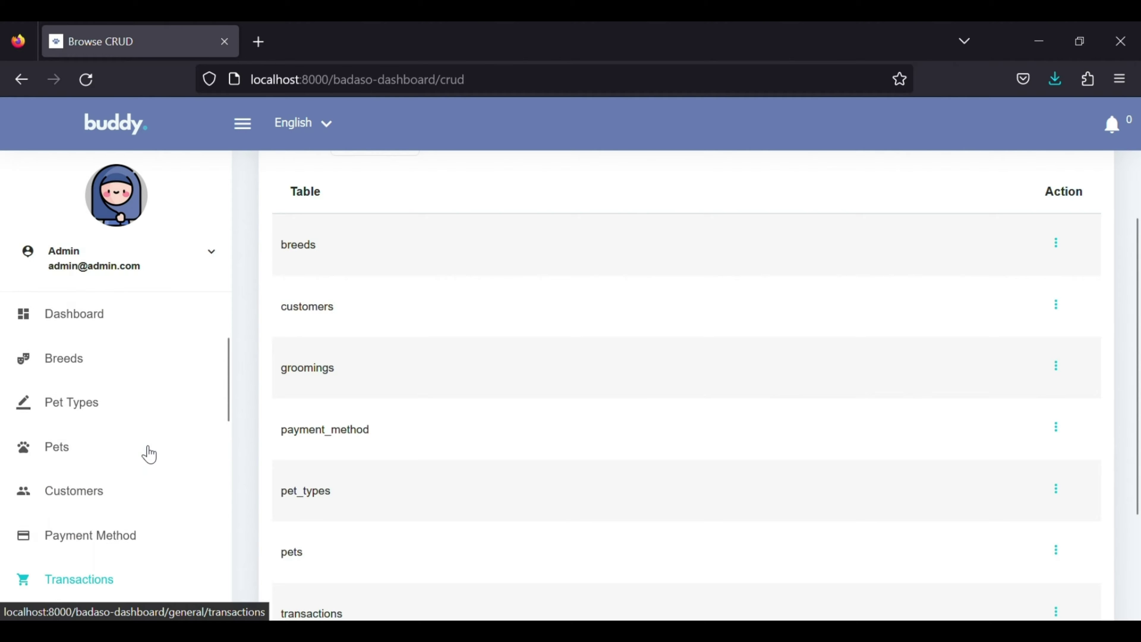
{"action": "left_click", "coordinate": [98, 463]}
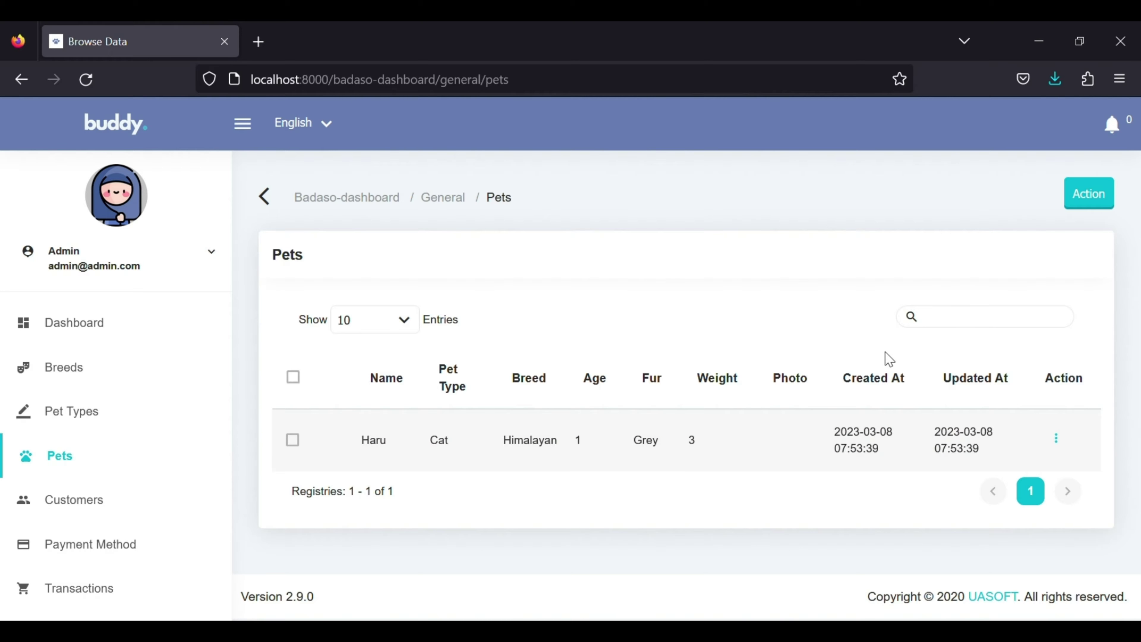
{"action": "left_click", "coordinate": [1091, 196]}
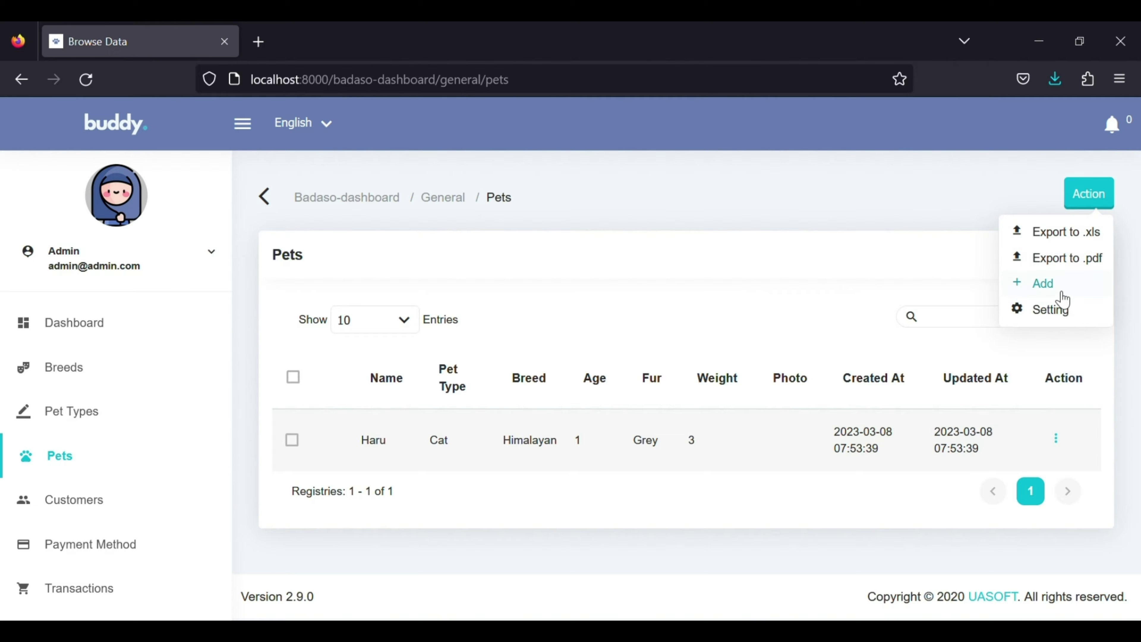
Add a new pet named Hazel as a Persian cat.
{"action": "left_click", "coordinate": [1042, 283]}
{"action": "left_click", "coordinate": [1011, 325]}
{"action": "type", "text": "Hazel"}
{"action": "left_click", "coordinate": [937, 384]}
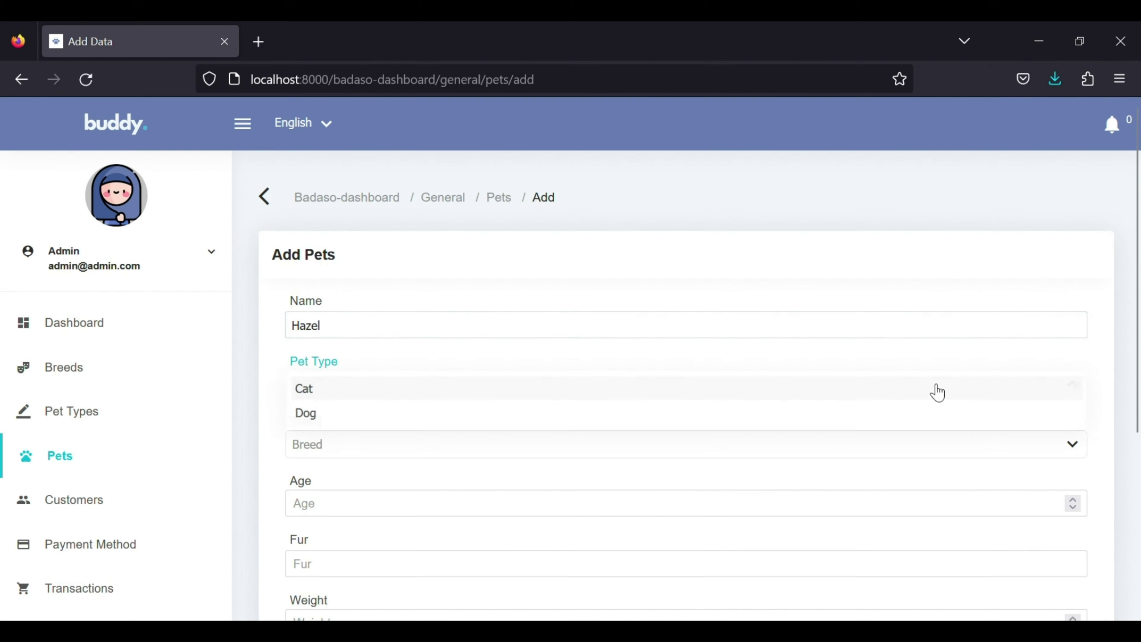
{"action": "left_click", "coordinate": [908, 391]}
{"action": "left_click", "coordinate": [814, 452]}
{"action": "left_click", "coordinate": [718, 255]}
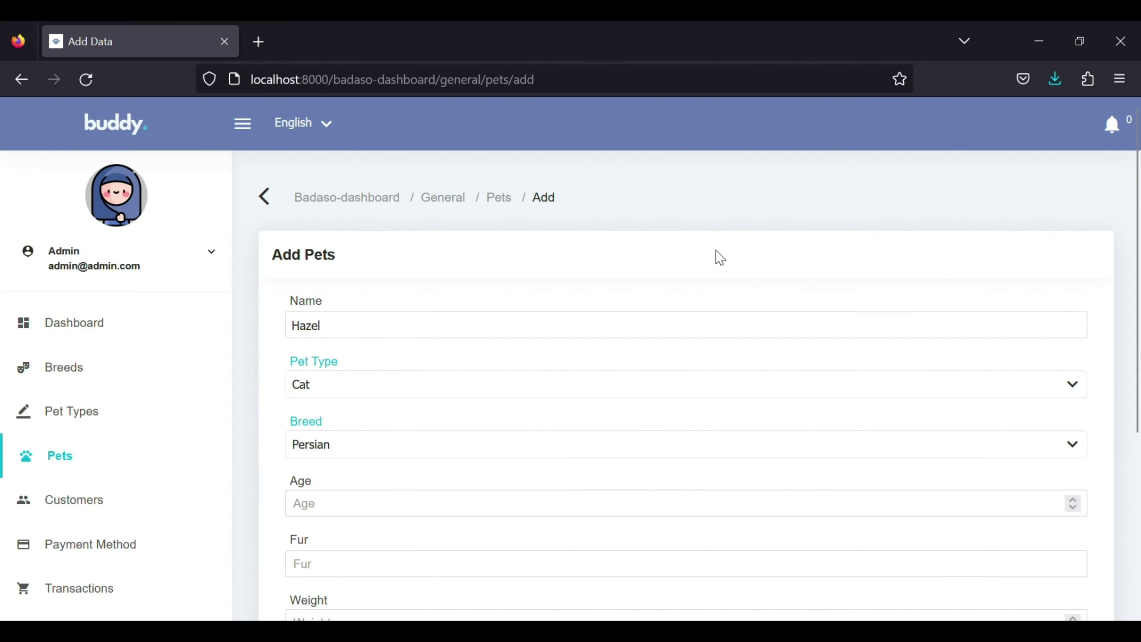
Set Hazel's age to 2, fur colour to Grey and weight to 4.
{"action": "left_click", "coordinate": [1070, 499]}
{"action": "scroll", "coordinate": [1069, 503], "scroll_direction": "down", "scroll_amount": 3}
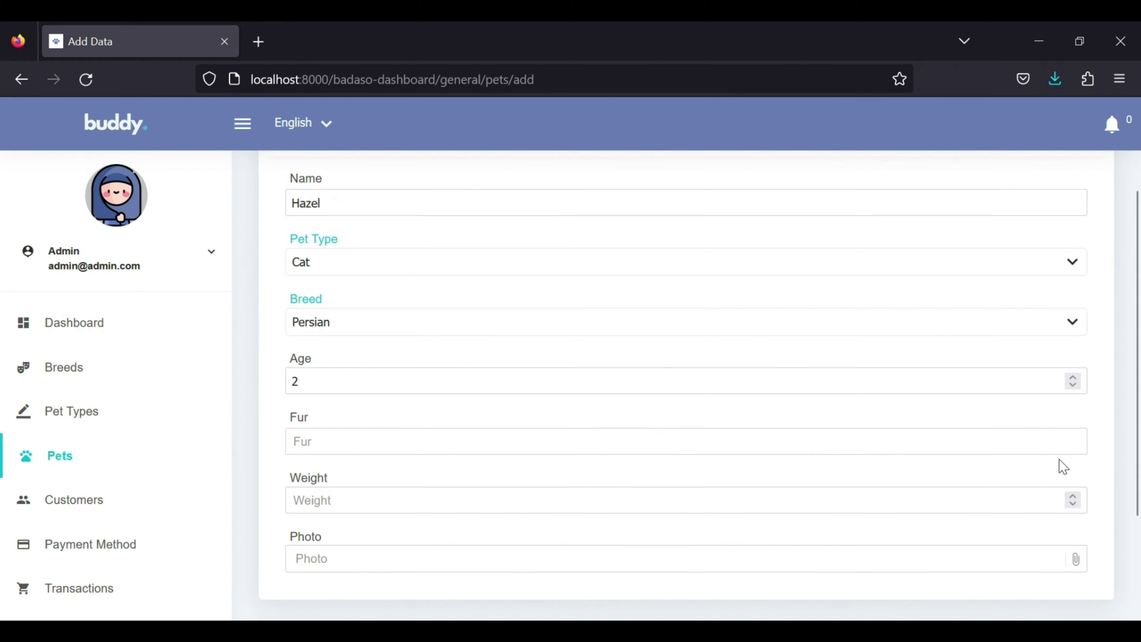
{"action": "left_click", "coordinate": [1065, 453]}
{"action": "type", "text": "Grey"}
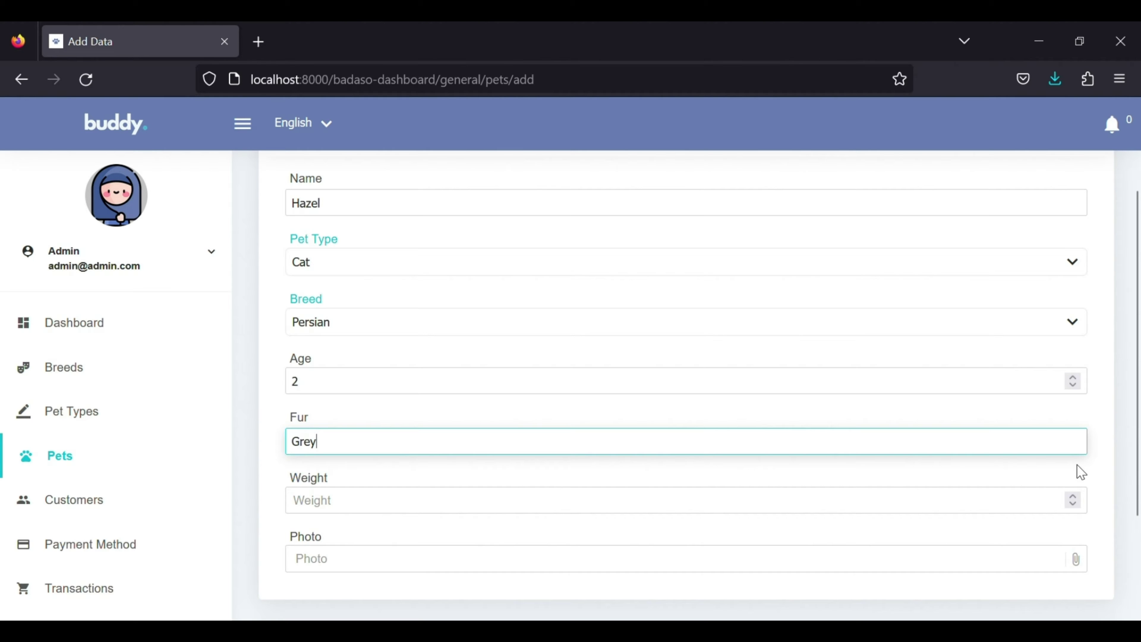
{"action": "left_click", "coordinate": [1073, 495]}
{"action": "left_click", "coordinate": [1074, 495]}
{"action": "left_click", "coordinate": [1073, 495]}
{"action": "left_click", "coordinate": [1073, 495]}
Upload a cat image as Hazel's photo and save the new pet record.
{"action": "left_click", "coordinate": [1020, 570]}
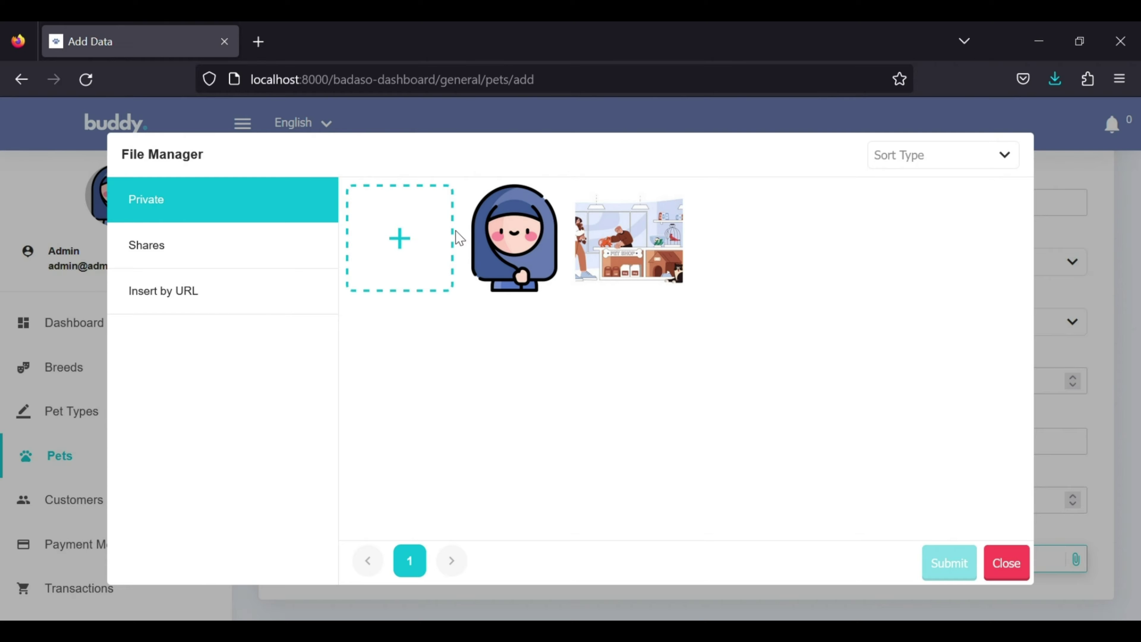
{"action": "left_click", "coordinate": [413, 225]}
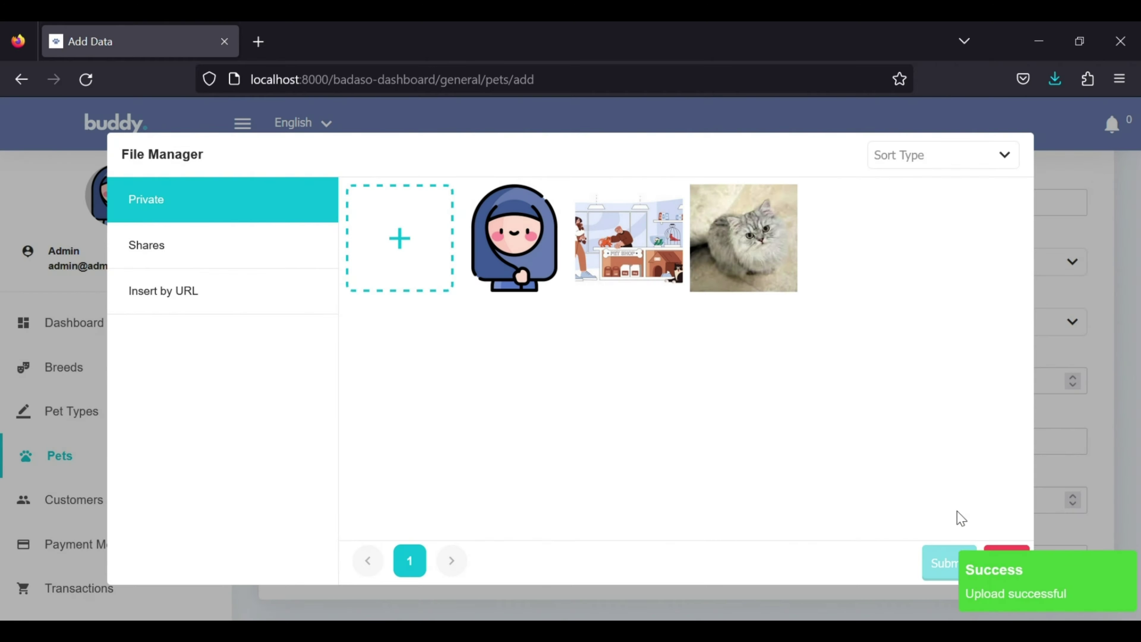
{"action": "left_click", "coordinate": [733, 212]}
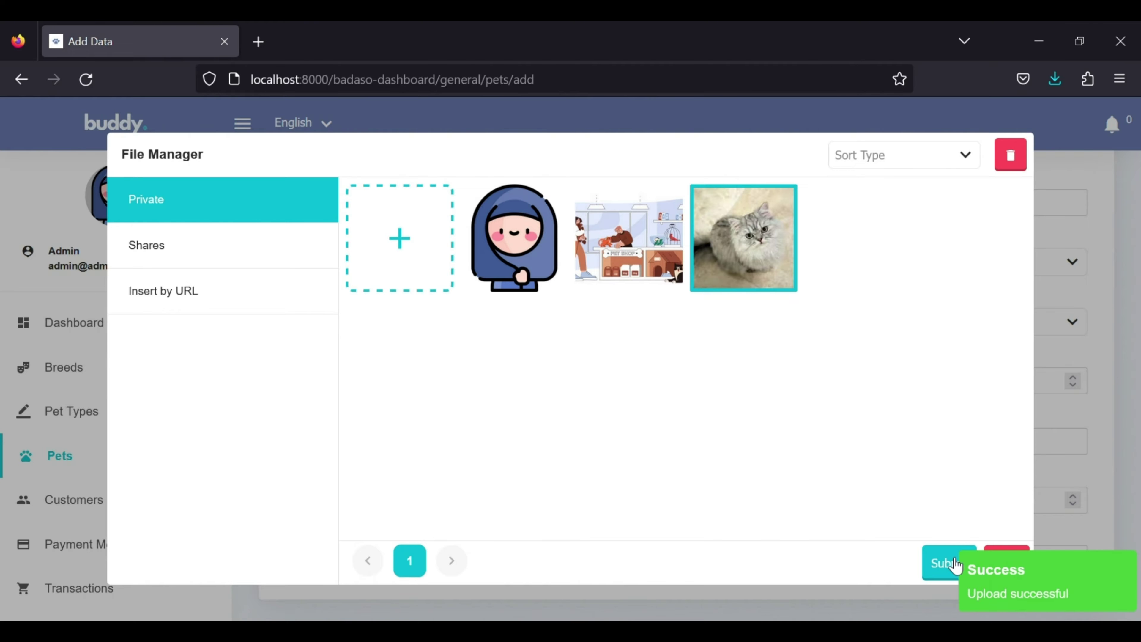
{"action": "left_click", "coordinate": [956, 565]}
{"action": "scroll", "coordinate": [958, 567], "scroll_direction": "down", "scroll_amount": 5}
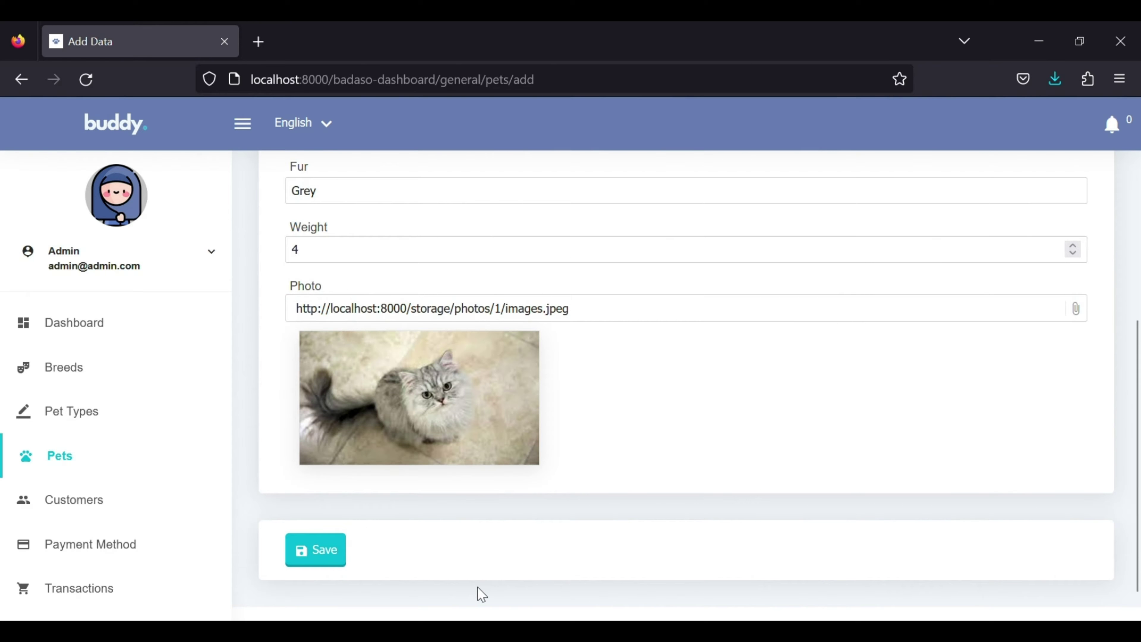
{"action": "left_click", "coordinate": [336, 551]}
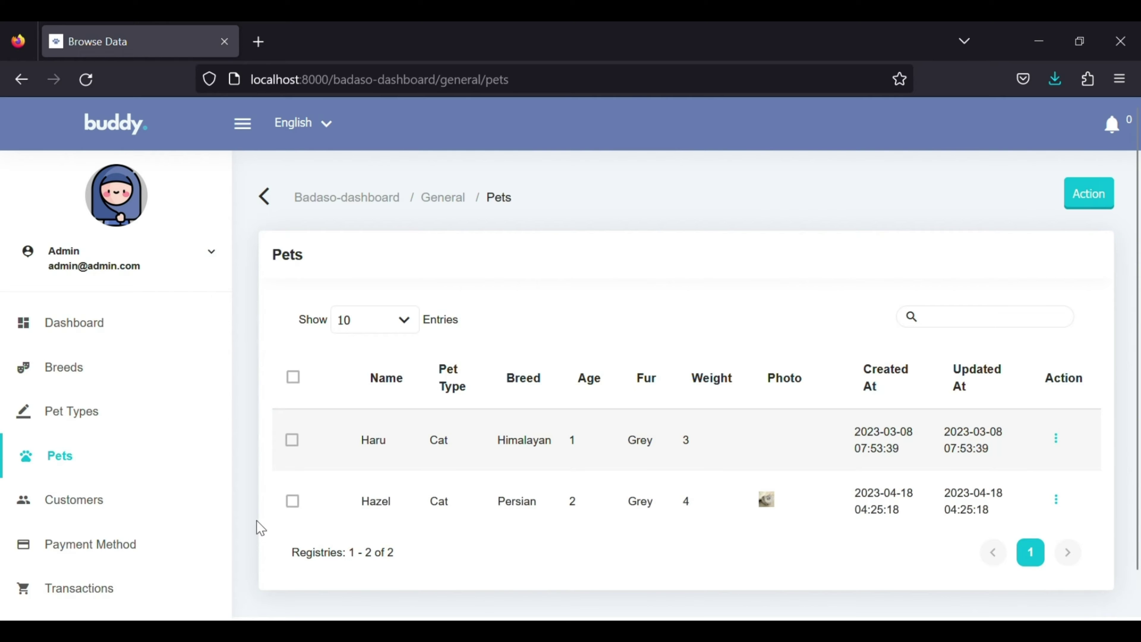
Start a new customer, entering the customer's name and linking them to pet Hazel.
{"action": "left_click", "coordinate": [118, 508]}
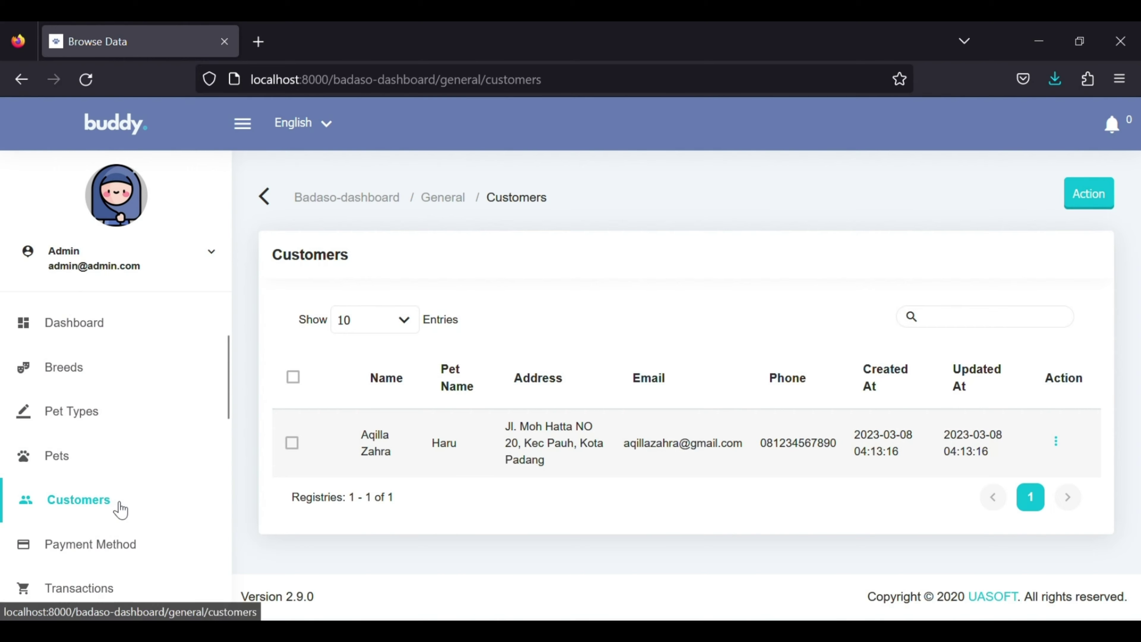
{"action": "left_click", "coordinate": [1087, 197]}
{"action": "left_click", "coordinate": [1044, 284]}
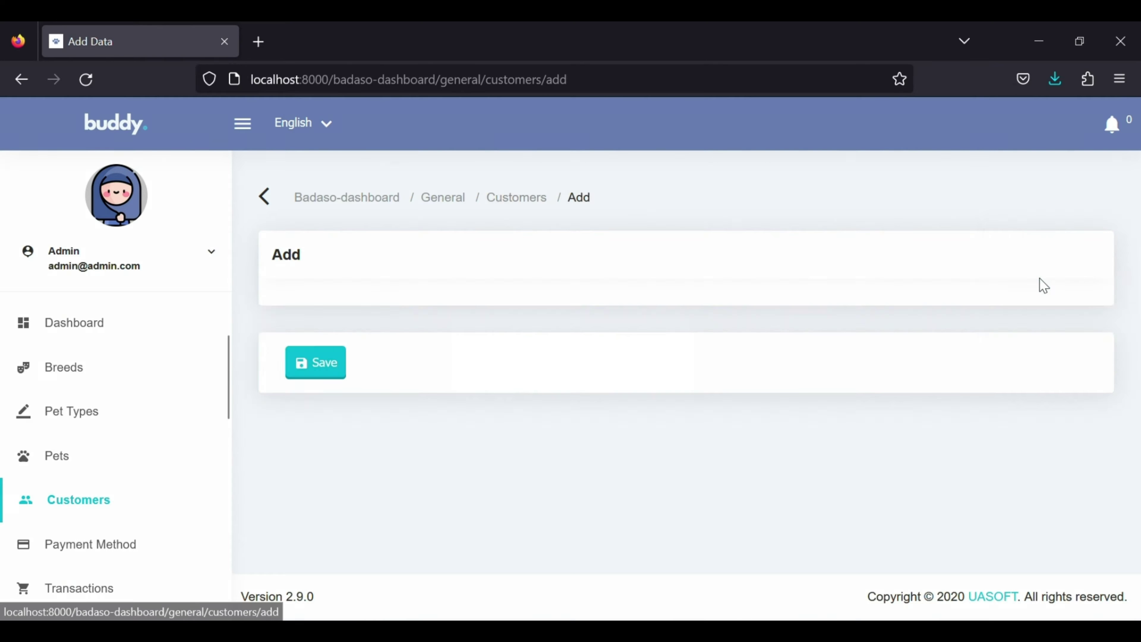
{"action": "left_click", "coordinate": [966, 324]}
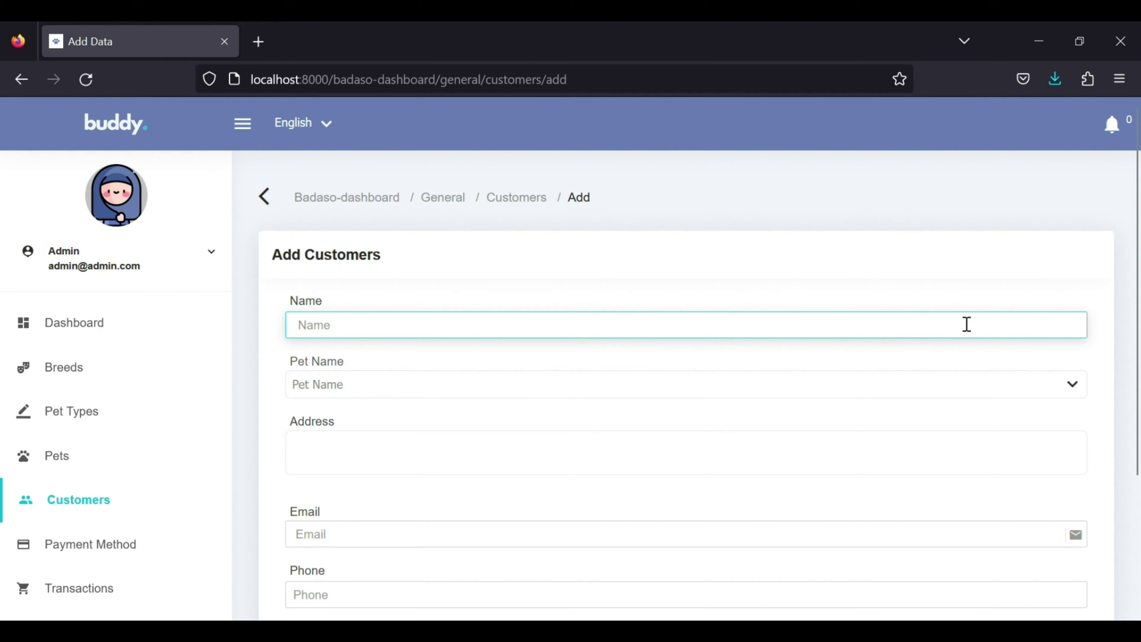
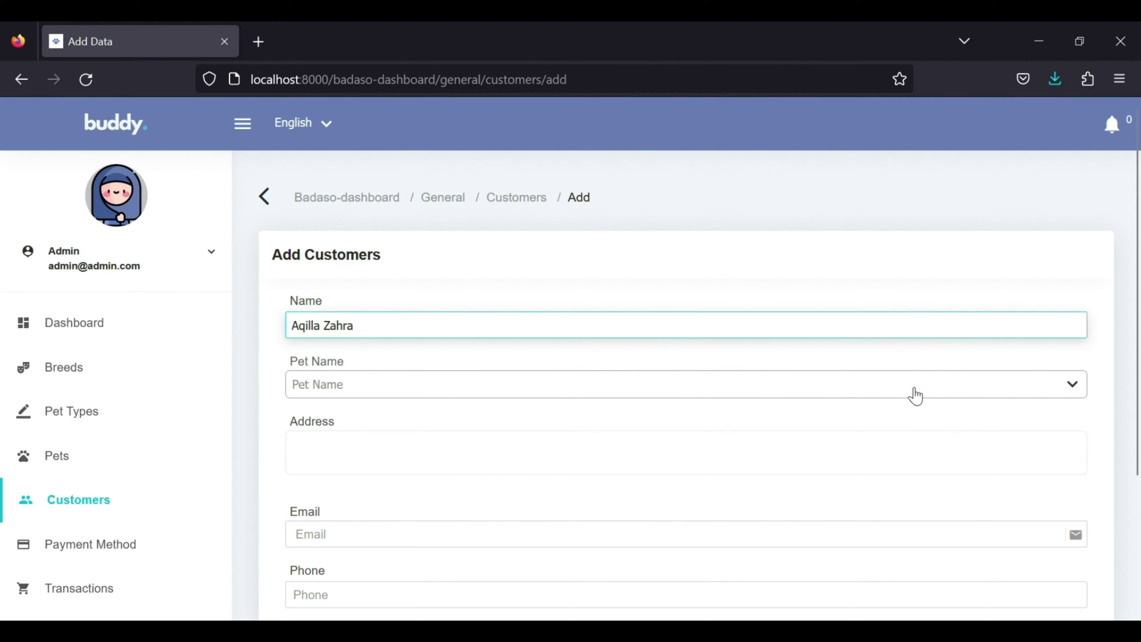
{"action": "left_click", "coordinate": [825, 391]}
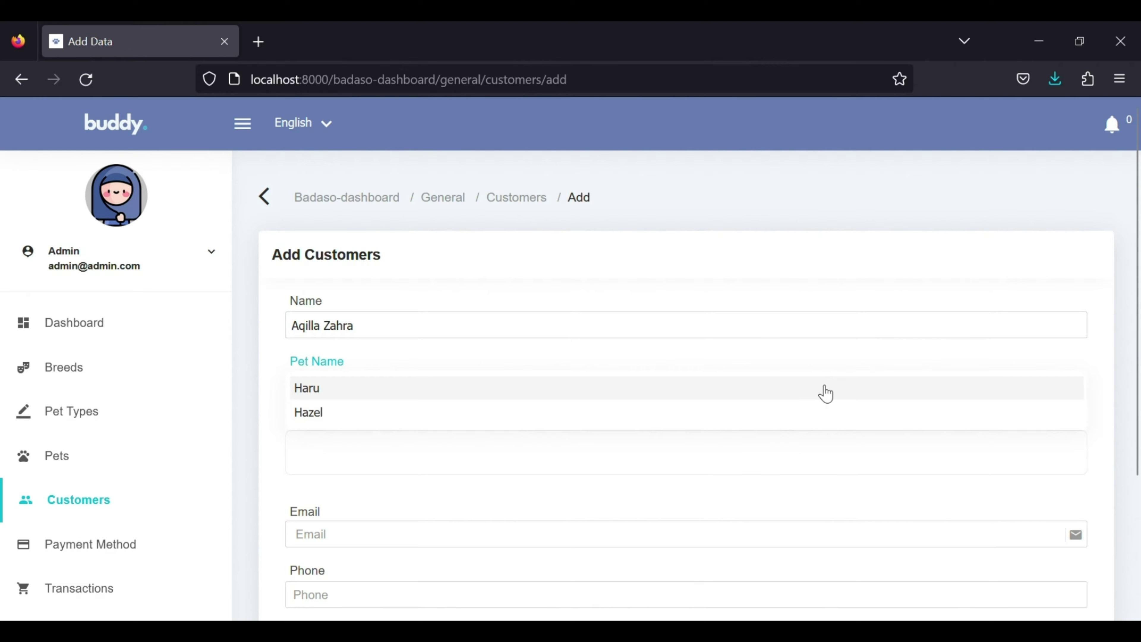
{"action": "left_click", "coordinate": [814, 418]}
Fill in the customer's address, e-mail and phone number, then save the record.
{"action": "left_click", "coordinate": [749, 475]}
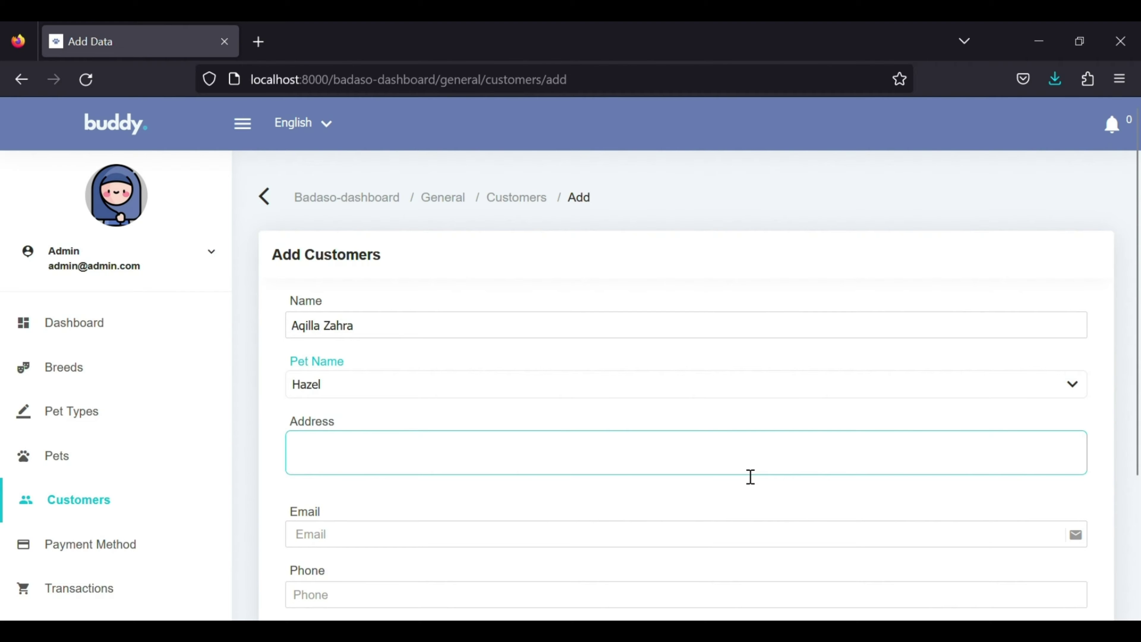
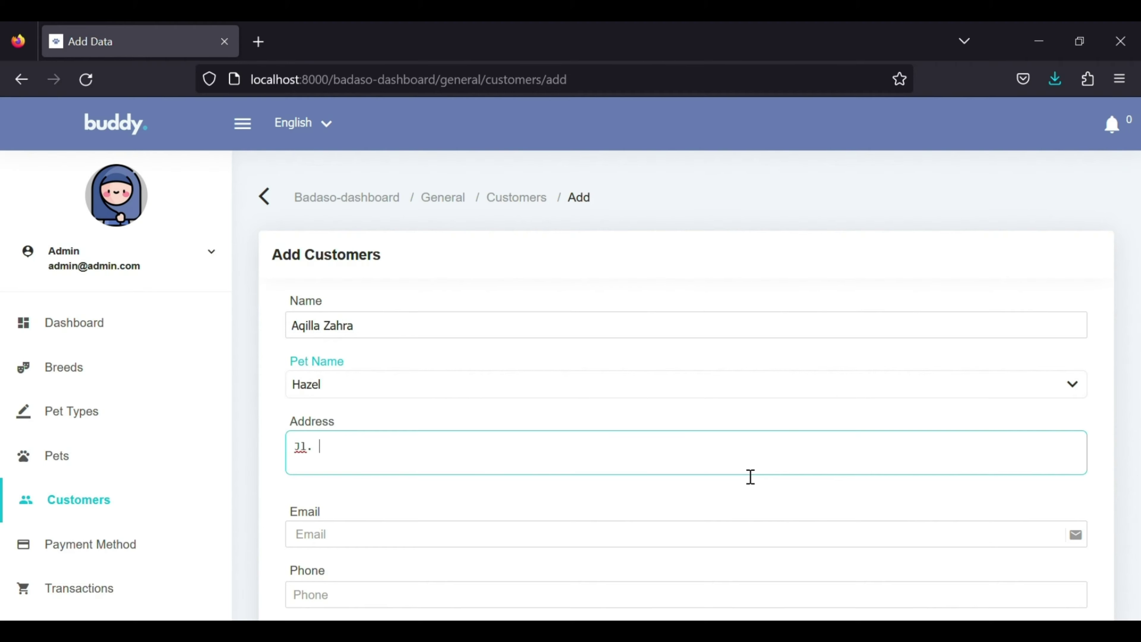
{"action": "scroll", "coordinate": [749, 476], "scroll_direction": "down", "scroll_amount": 3}
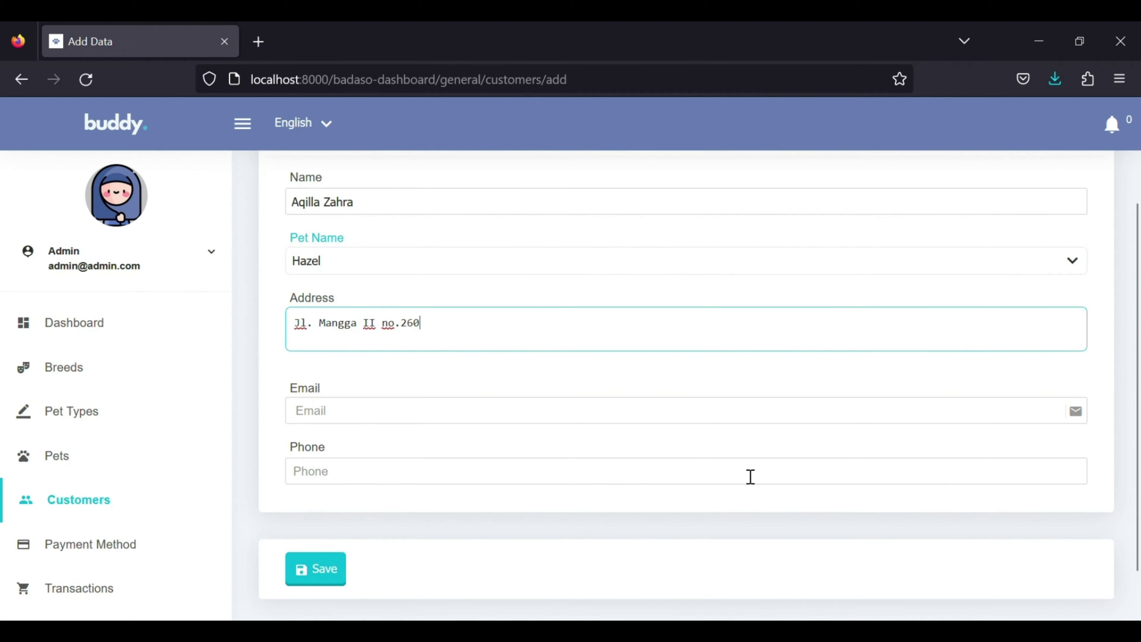
{"action": "left_click", "coordinate": [737, 414]}
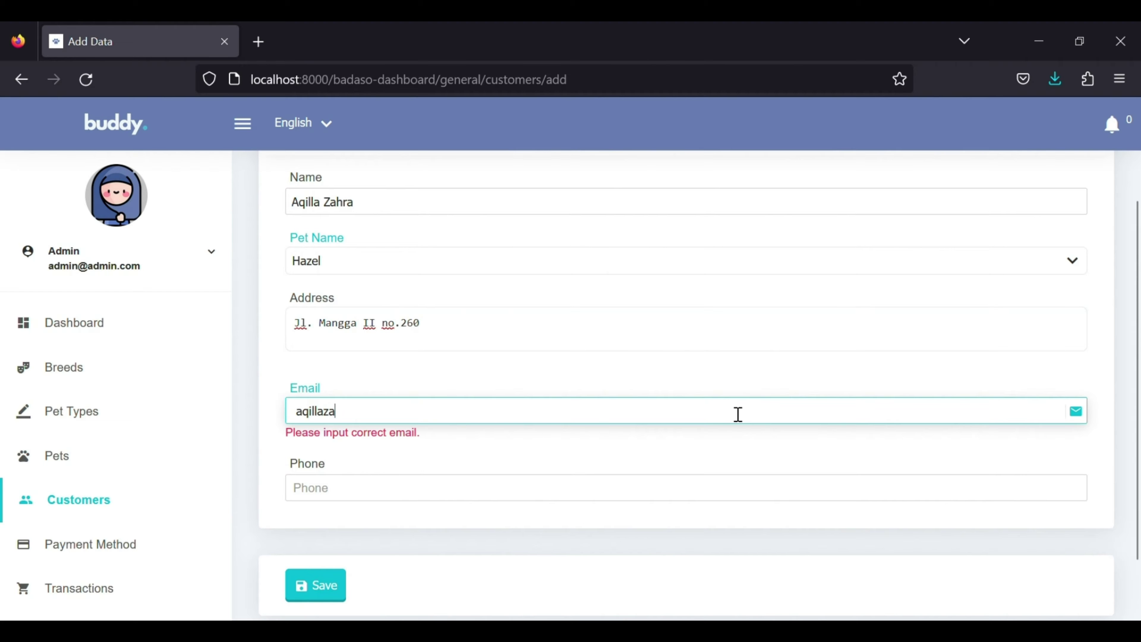
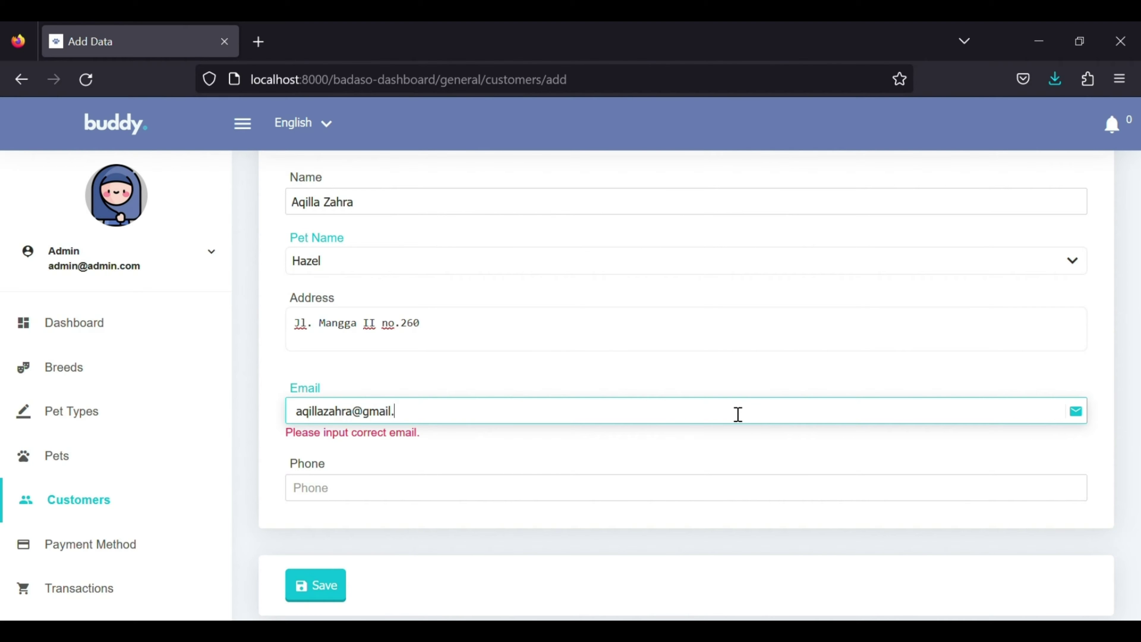
{"action": "left_click", "coordinate": [696, 482]}
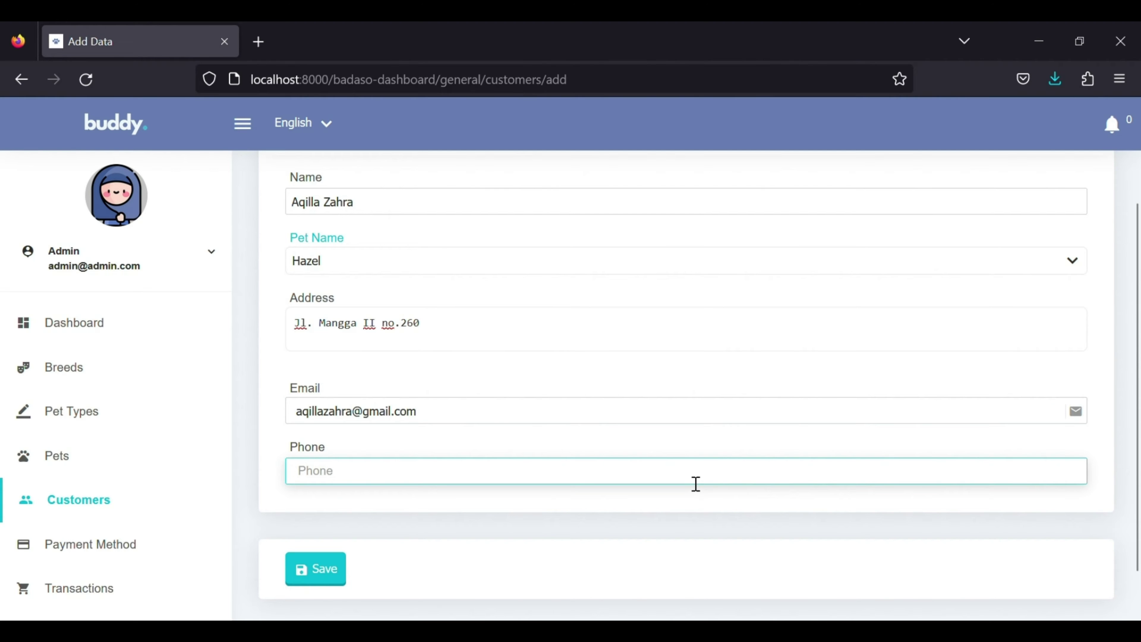
{"action": "type", "text": "081234567890"}
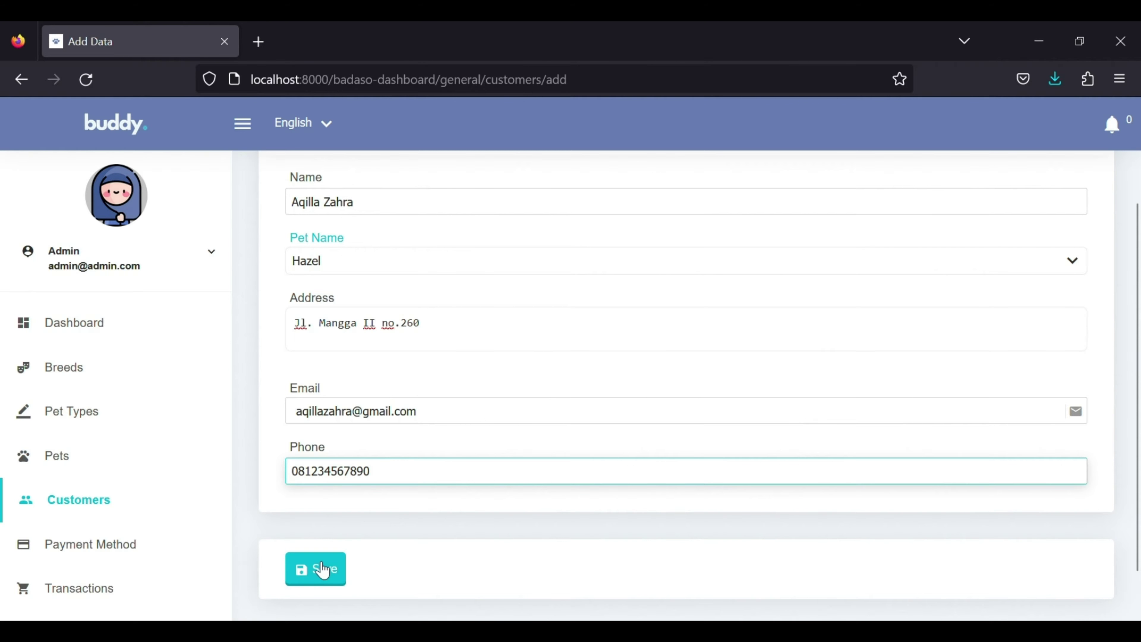
{"action": "left_click", "coordinate": [317, 568]}
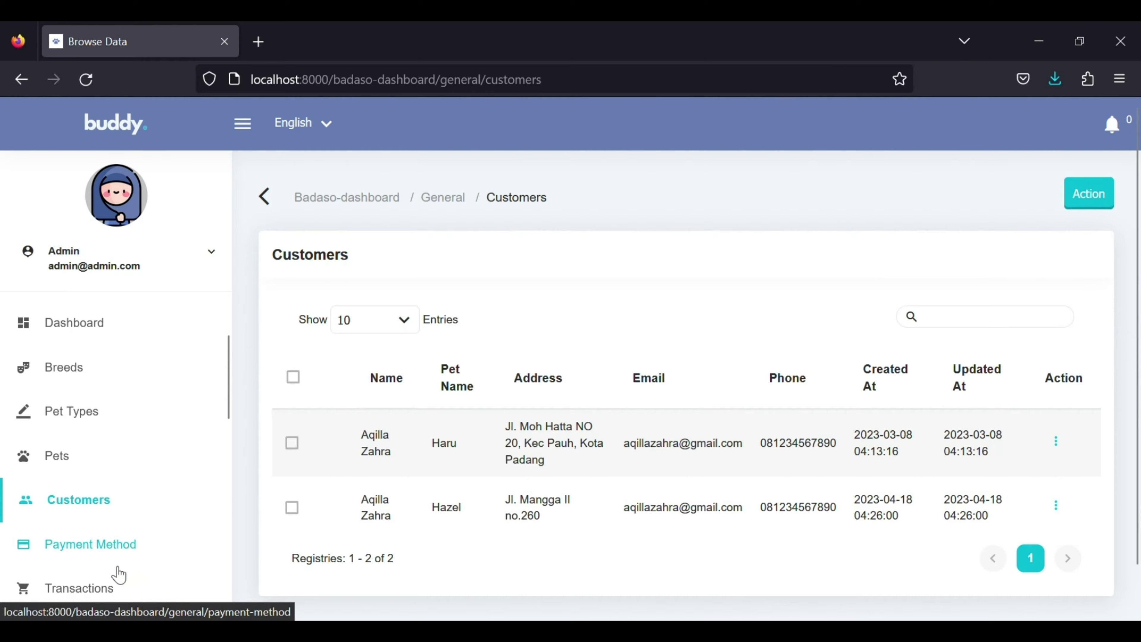
{"action": "scroll", "coordinate": [116, 548], "scroll_direction": "down", "scroll_amount": 3}
Add a grooming package named Bronze with price 50000 and code B002, and save it.
{"action": "left_click", "coordinate": [92, 484]}
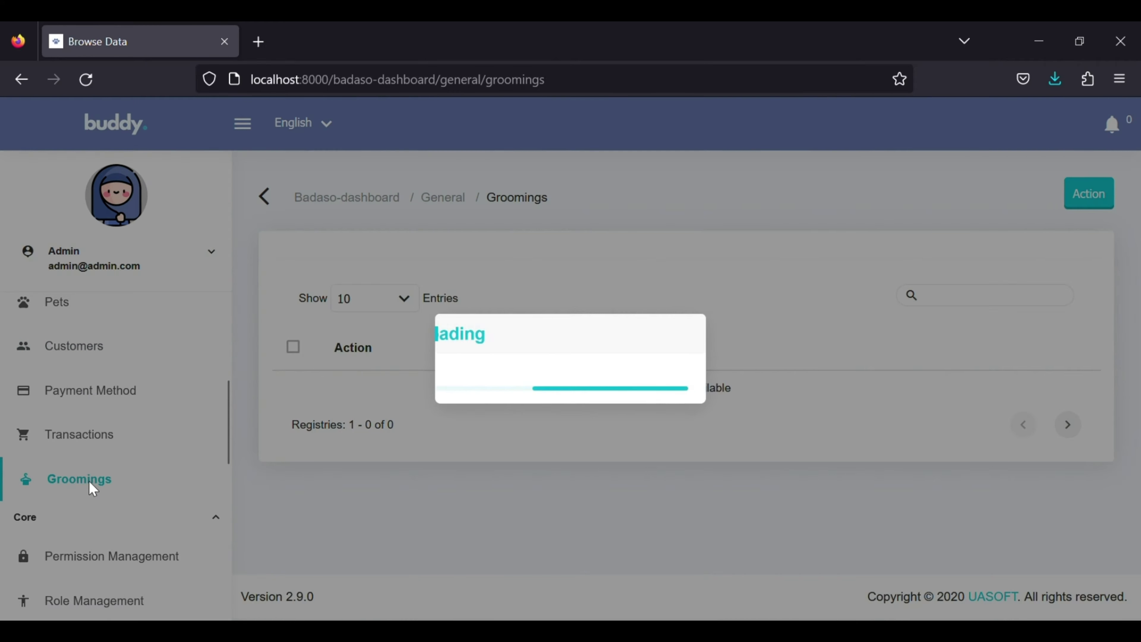
{"action": "left_click", "coordinate": [1078, 202]}
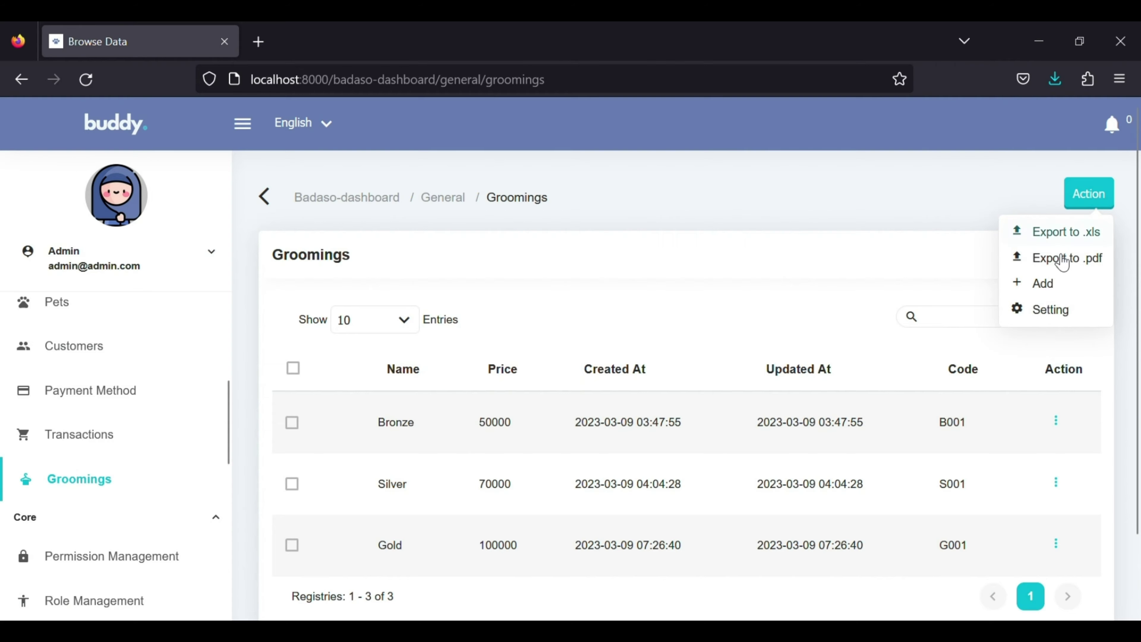
{"action": "left_click", "coordinate": [1044, 284]}
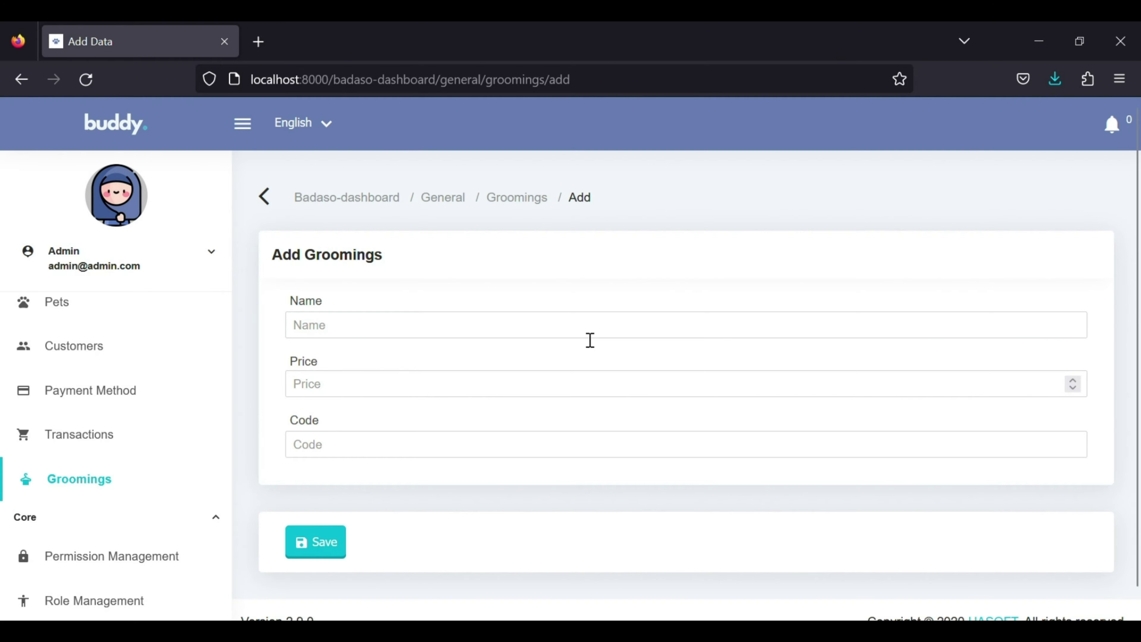
{"action": "left_click", "coordinate": [586, 331]}
{"action": "type", "text": "Bronze"}
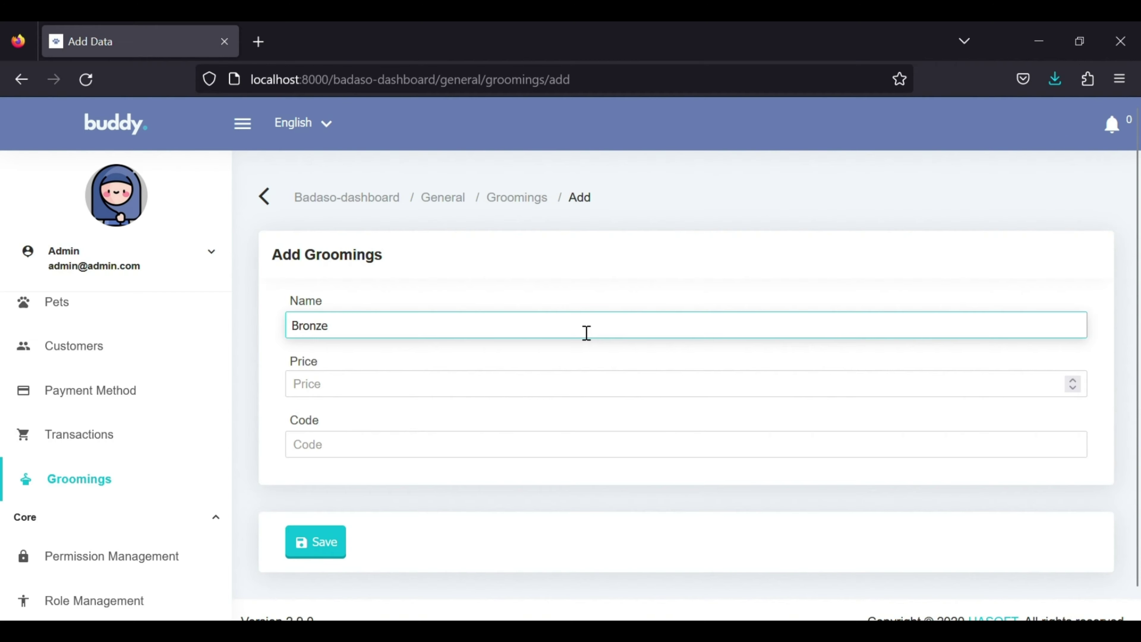
{"action": "left_click", "coordinate": [516, 385]}
{"action": "type", "text": "50000"}
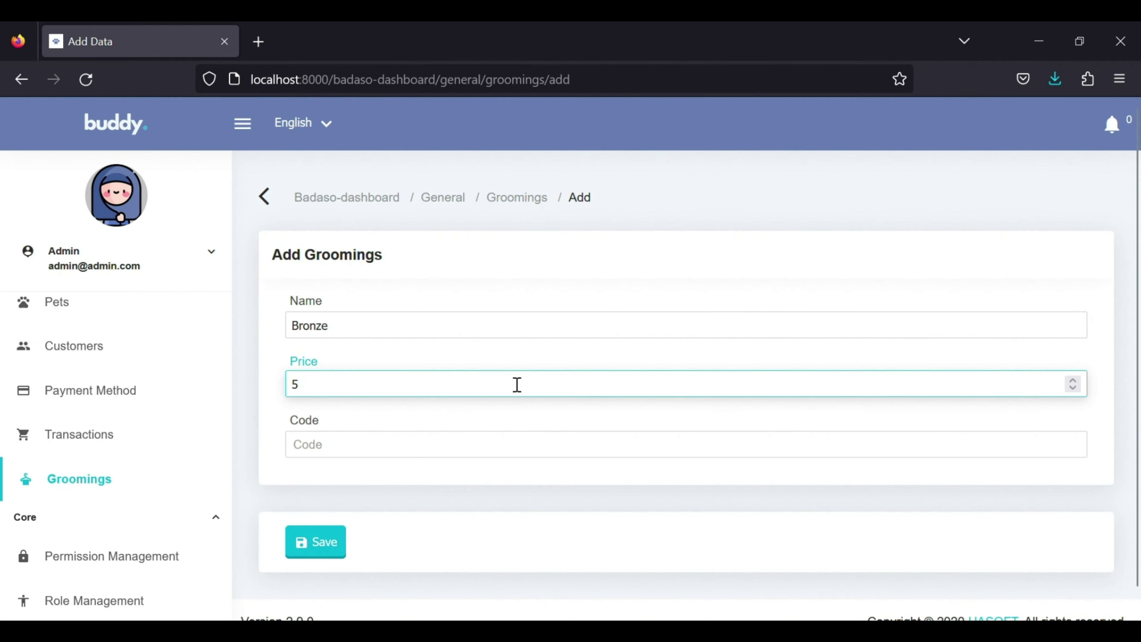
{"action": "left_click", "coordinate": [478, 458]}
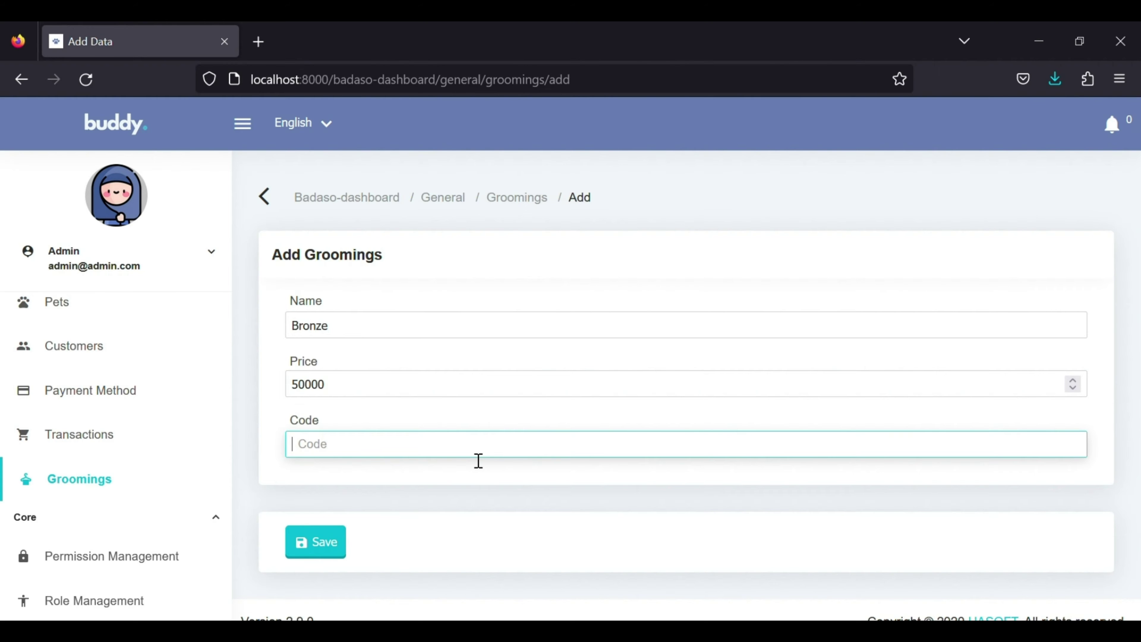
{"action": "type", "text": "B002"}
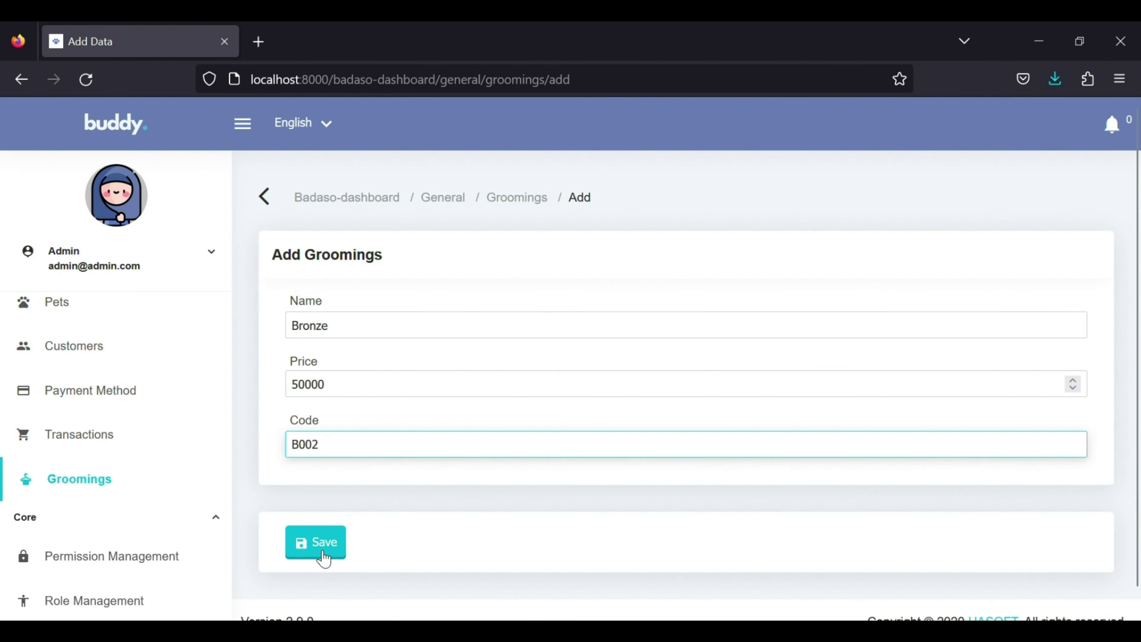
{"action": "left_click", "coordinate": [316, 550]}
{"action": "scroll", "coordinate": [323, 558], "scroll_direction": "down", "scroll_amount": 2}
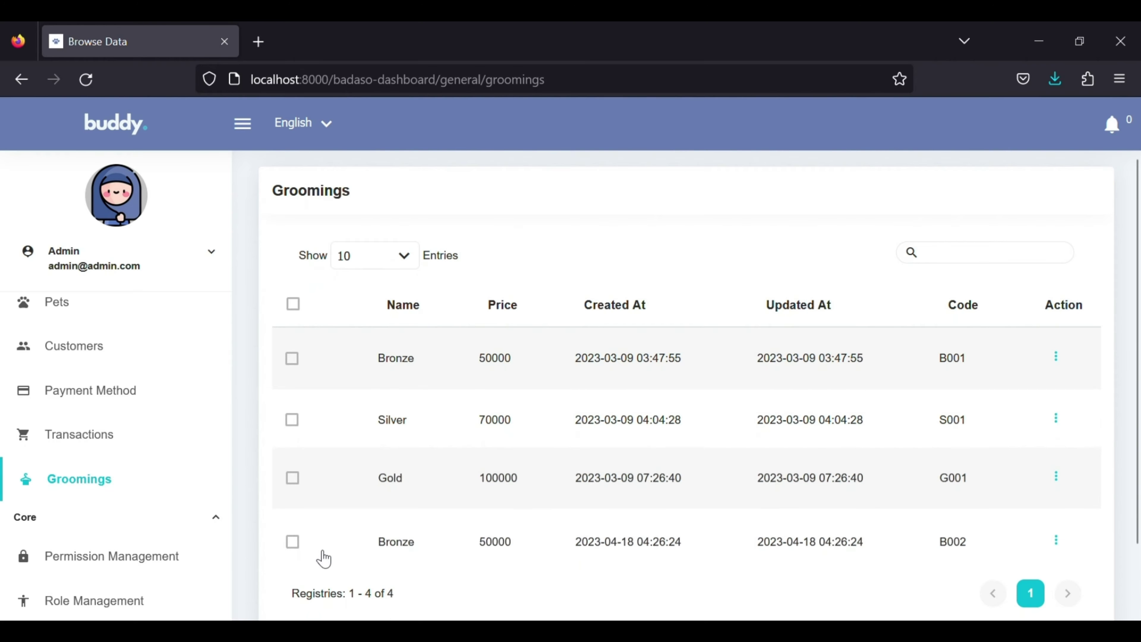
Open the Transactions list showing records B001, G001 and S001, all paid via DANA.
{"action": "left_click", "coordinate": [157, 437]}
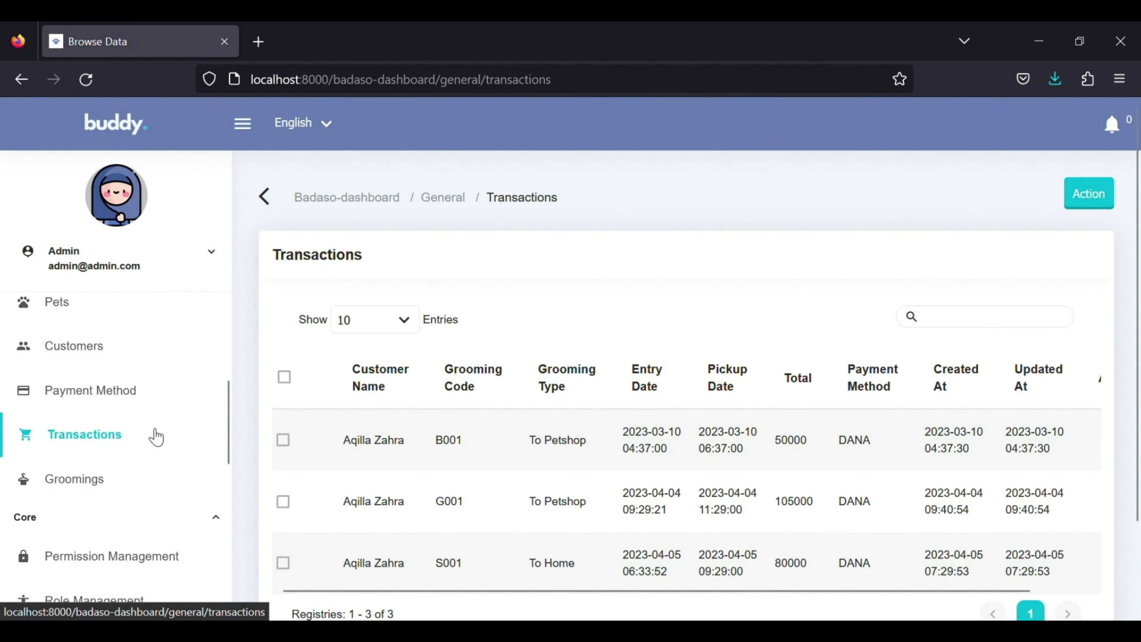
Start a new transaction for the customer with grooming code B002 and type To Petshop.
{"action": "mouse_move", "coordinate": [1107, 203]}
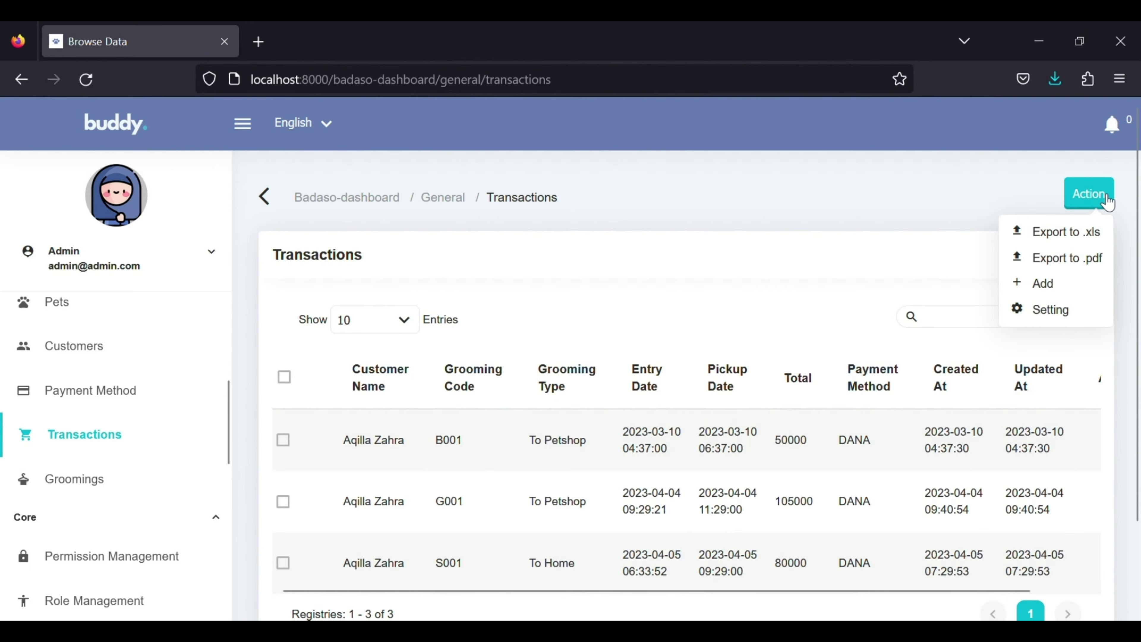
{"action": "left_click", "coordinate": [1074, 287]}
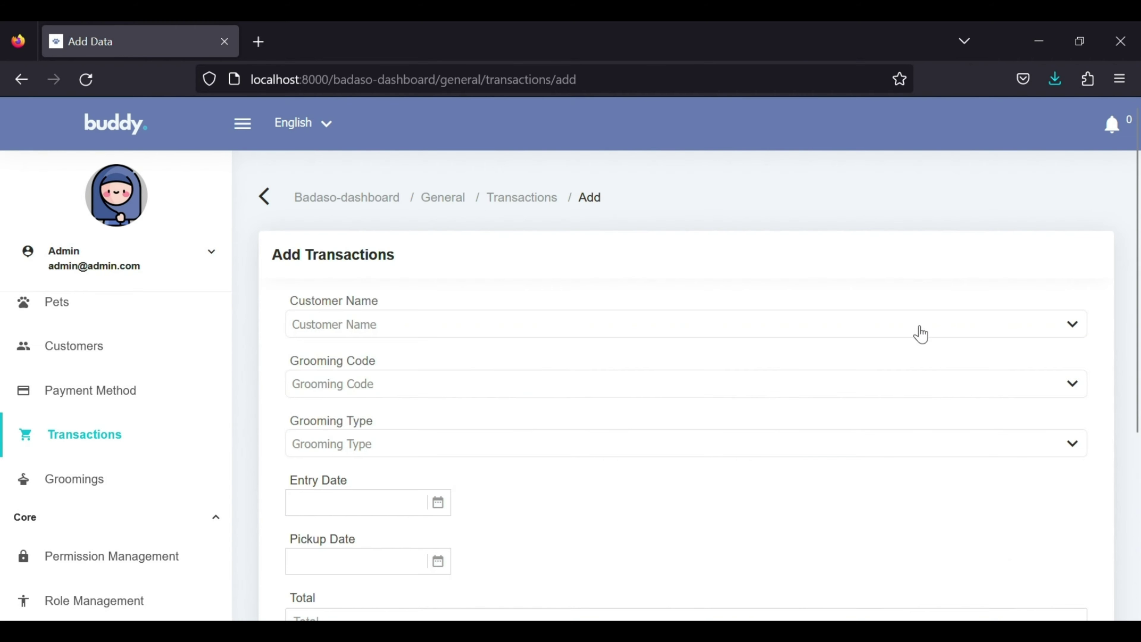
{"action": "left_click", "coordinate": [871, 330]}
{"action": "left_click", "coordinate": [838, 336]}
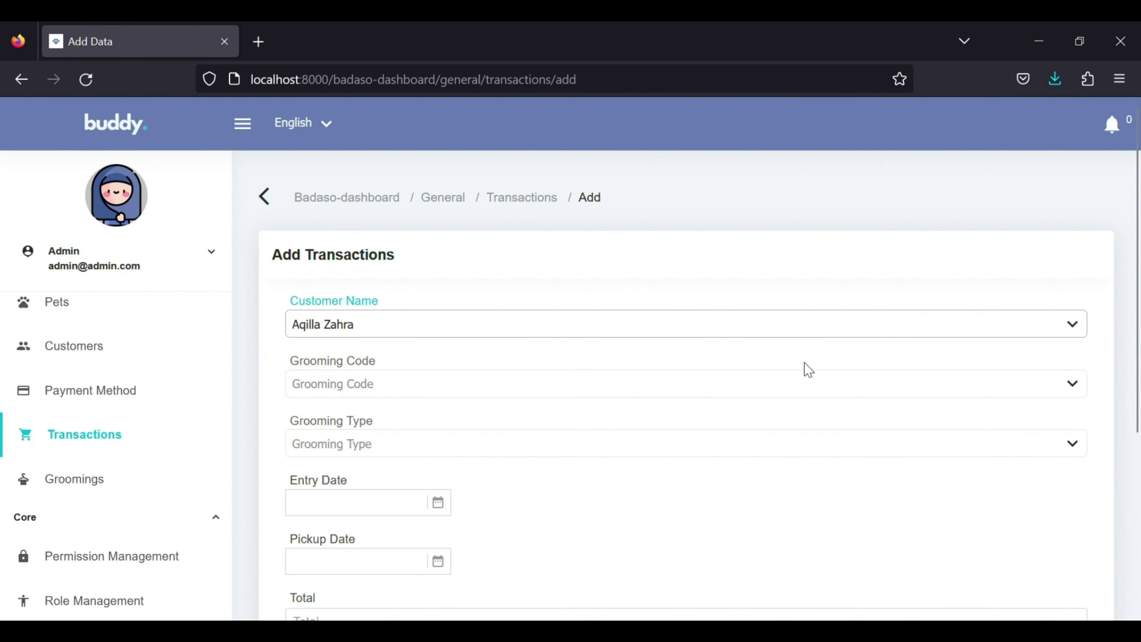
{"action": "left_click", "coordinate": [799, 379]}
{"action": "left_click", "coordinate": [672, 470]}
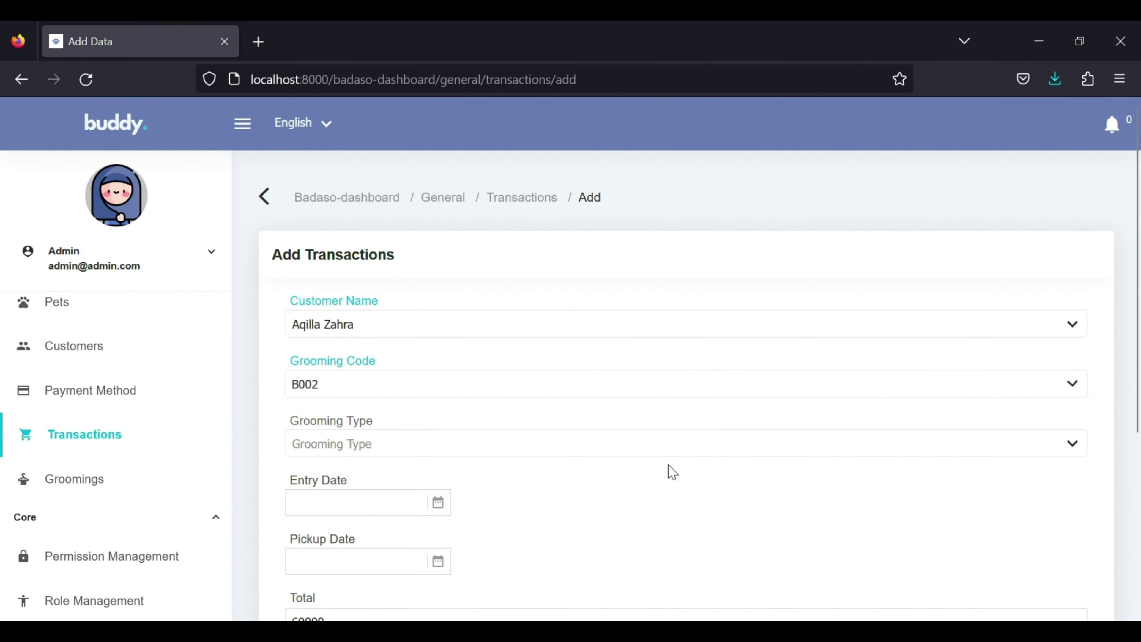
{"action": "left_click", "coordinate": [680, 446]}
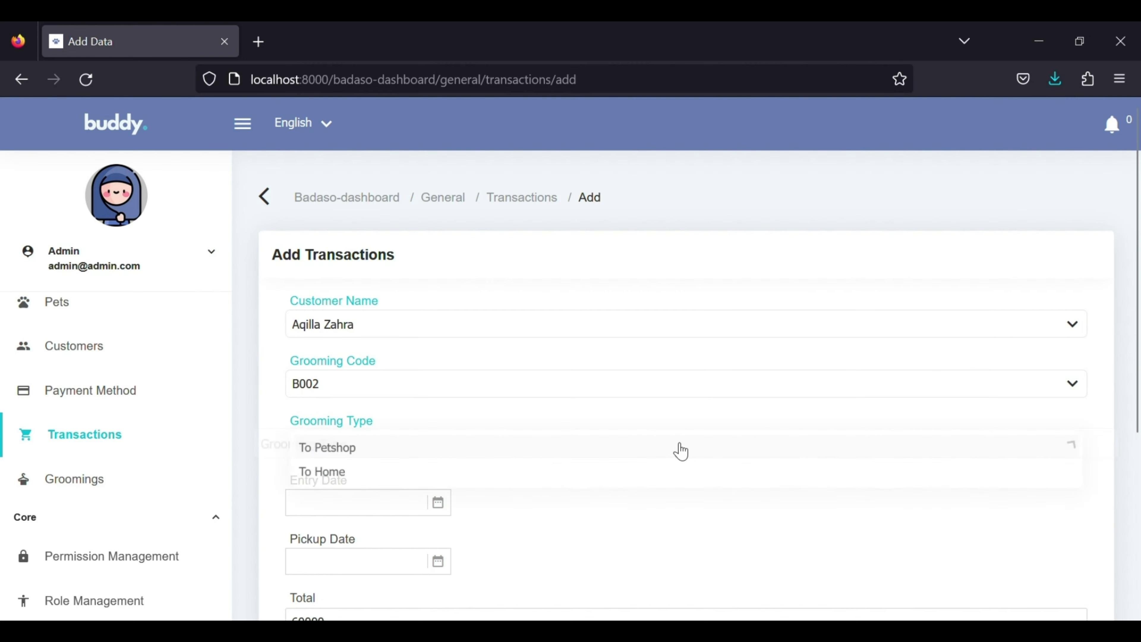
{"action": "left_click", "coordinate": [645, 455]}
{"action": "scroll", "coordinate": [645, 461], "scroll_direction": "down", "scroll_amount": 3}
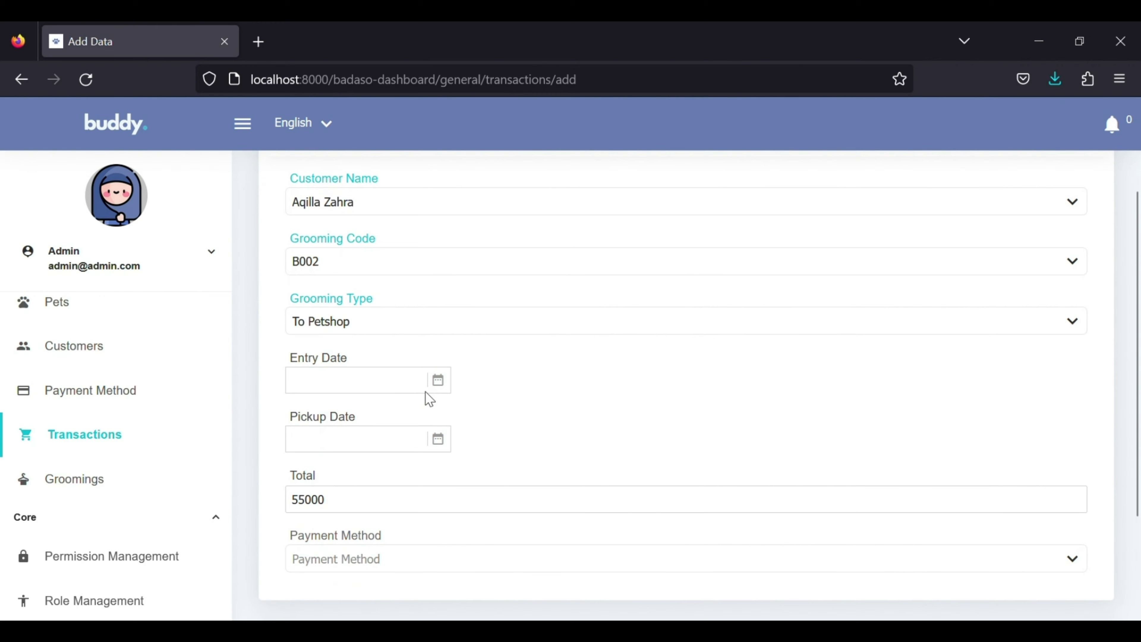
Set entry to 18 April 2023 11.26 and pickup to 18 April 2023 13.26.
{"action": "left_click", "coordinate": [410, 387]}
{"action": "left_click", "coordinate": [692, 549]}
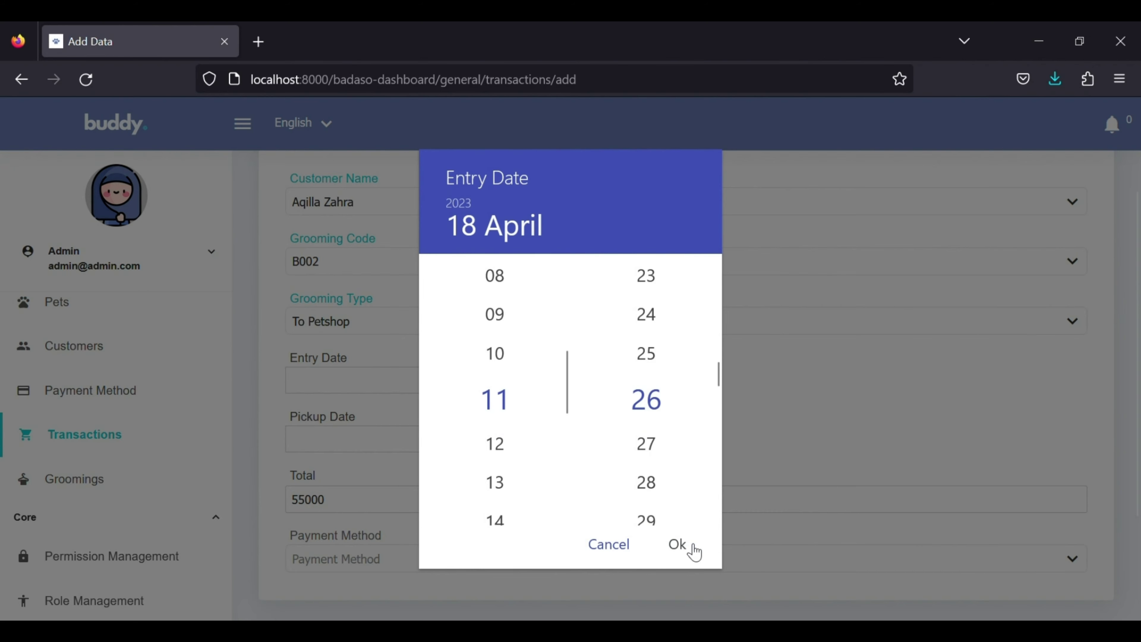
{"action": "left_click", "coordinate": [692, 546]}
{"action": "left_click", "coordinate": [364, 445]}
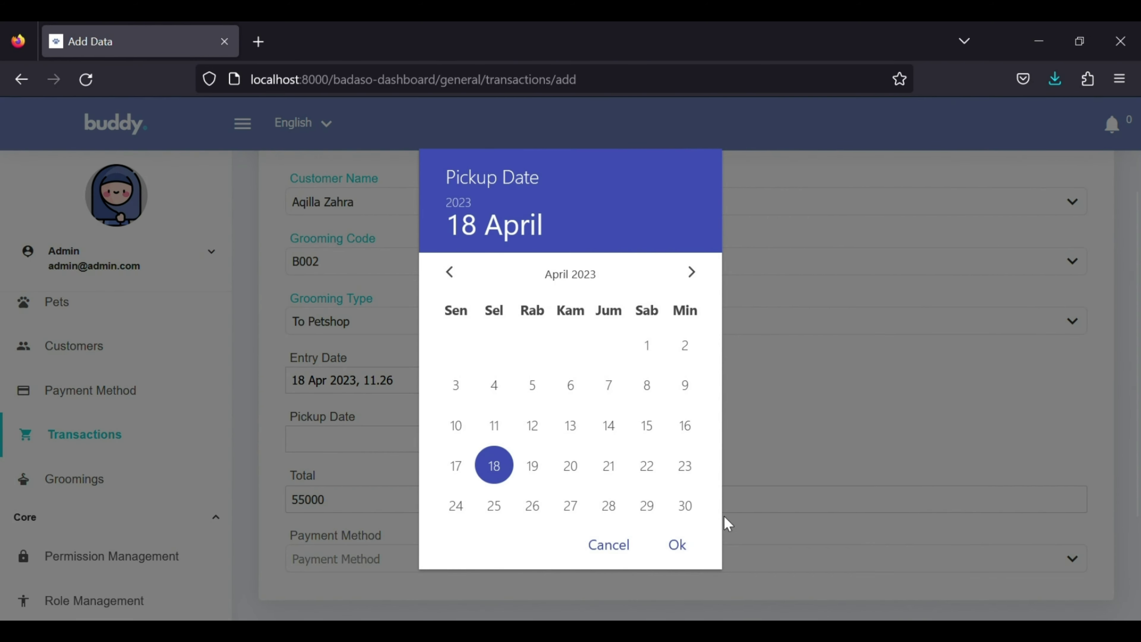
{"action": "left_click", "coordinate": [696, 546]}
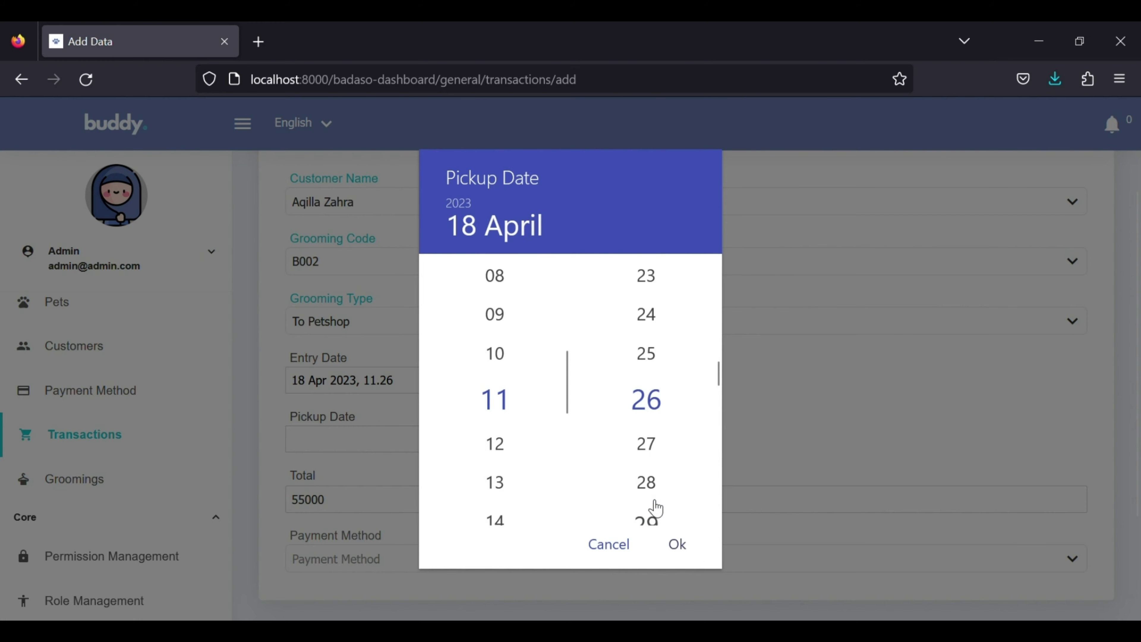
{"action": "left_click", "coordinate": [497, 485]}
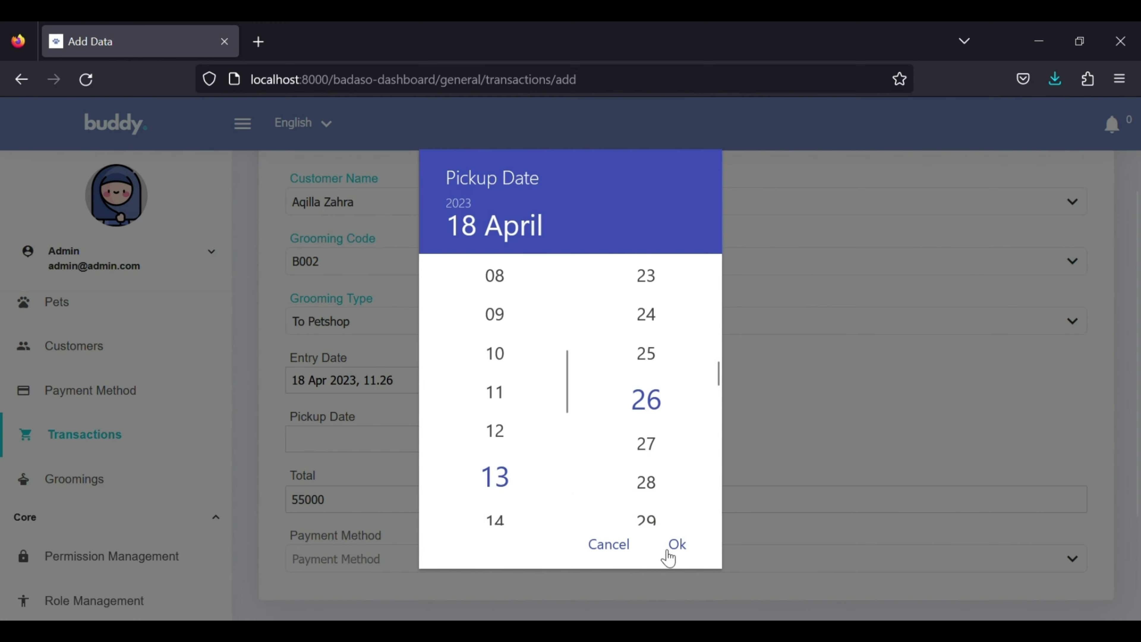
{"action": "left_click", "coordinate": [691, 549]}
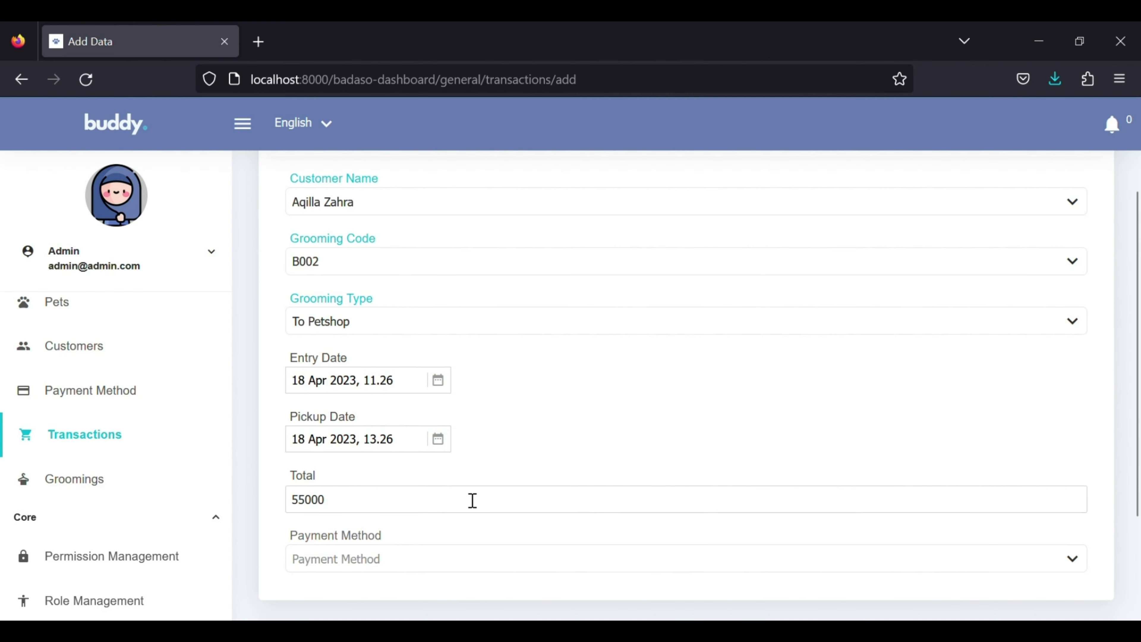
Choose OVO as the payment method and save the transaction.
{"action": "left_click", "coordinate": [487, 558]}
{"action": "left_click", "coordinate": [488, 534]}
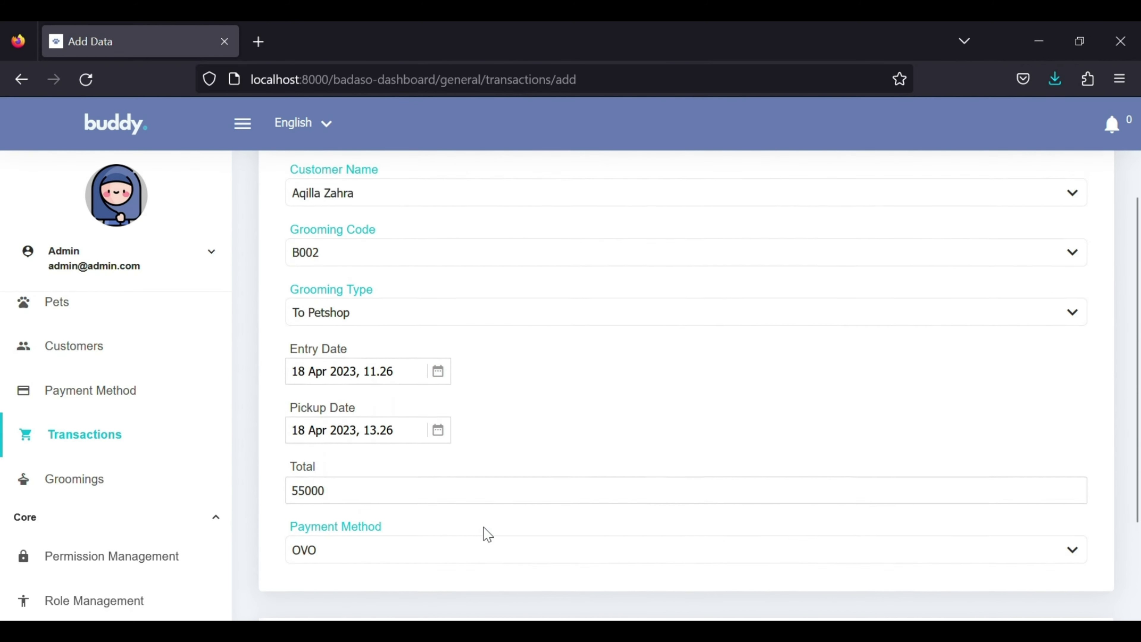
{"action": "scroll", "coordinate": [485, 532], "scroll_direction": "down", "scroll_amount": 2}
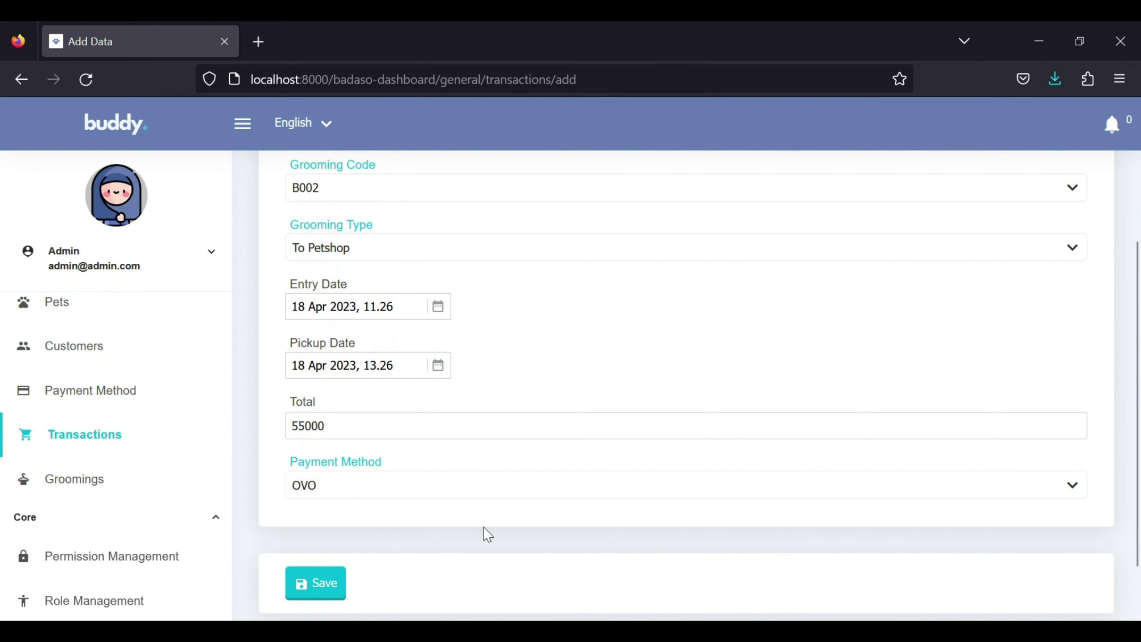
{"action": "left_click", "coordinate": [334, 583]}
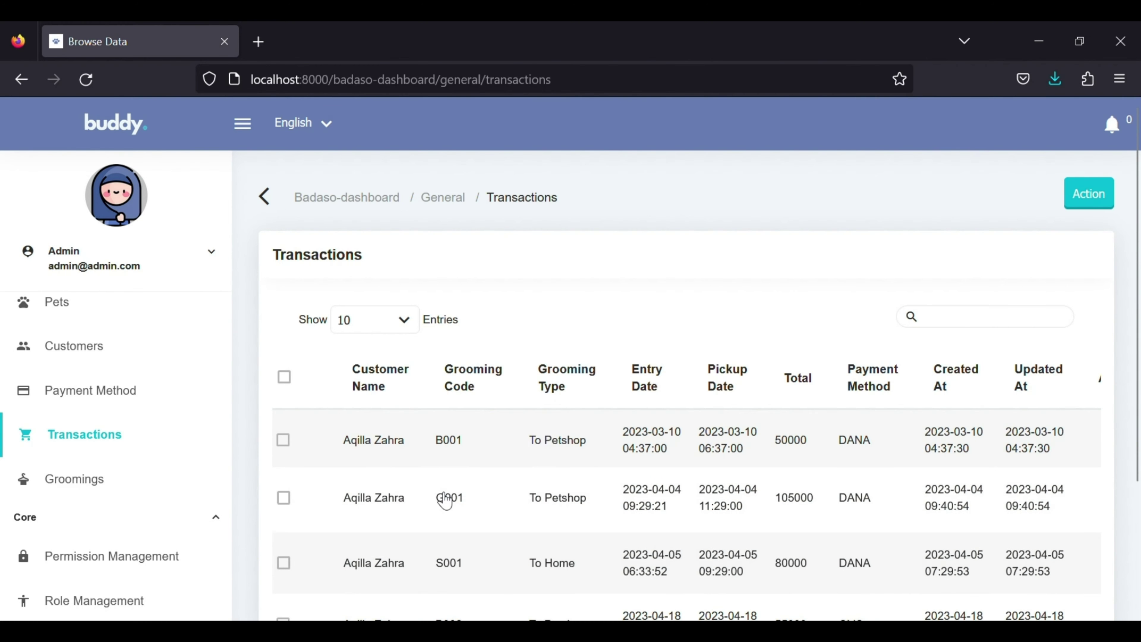
{"action": "scroll", "coordinate": [812, 463], "scroll_direction": "down", "scroll_amount": 2}
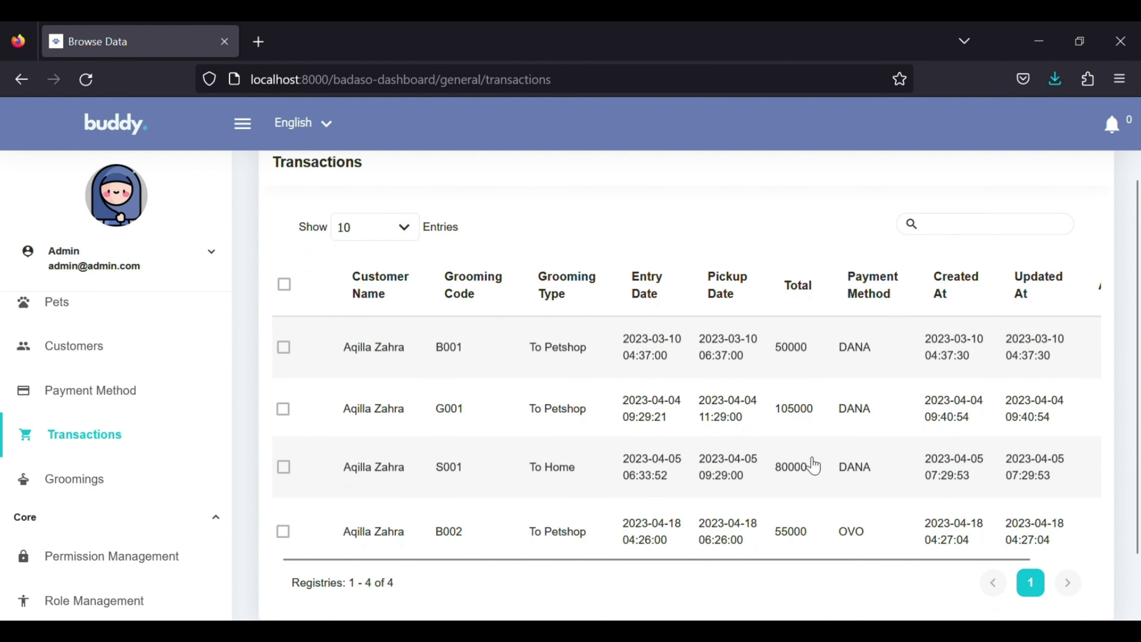